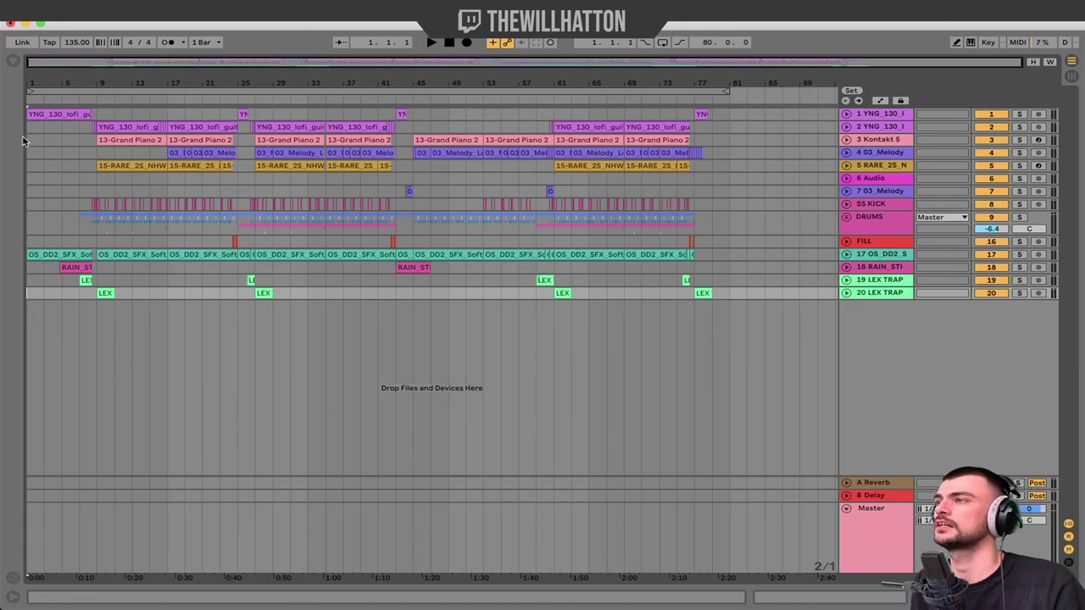
Solo the first guitar track and play the intro clip from bar 1
click(62, 114)
key(s)
key(space)
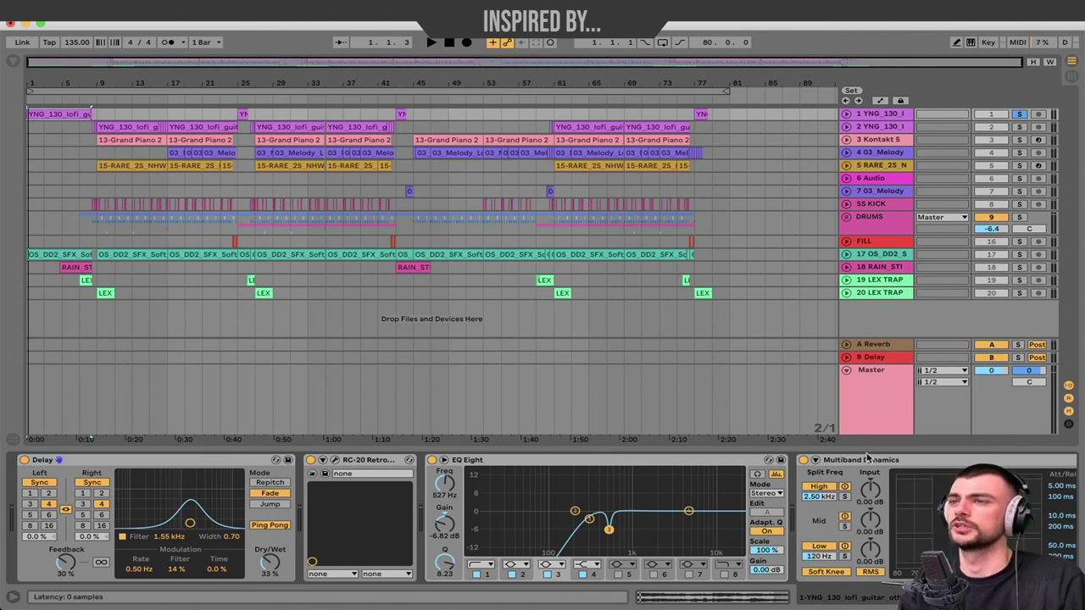
Examine the first guitar track's effect chain, including the RC-20 Retro Color plugin's settings
click(929, 461)
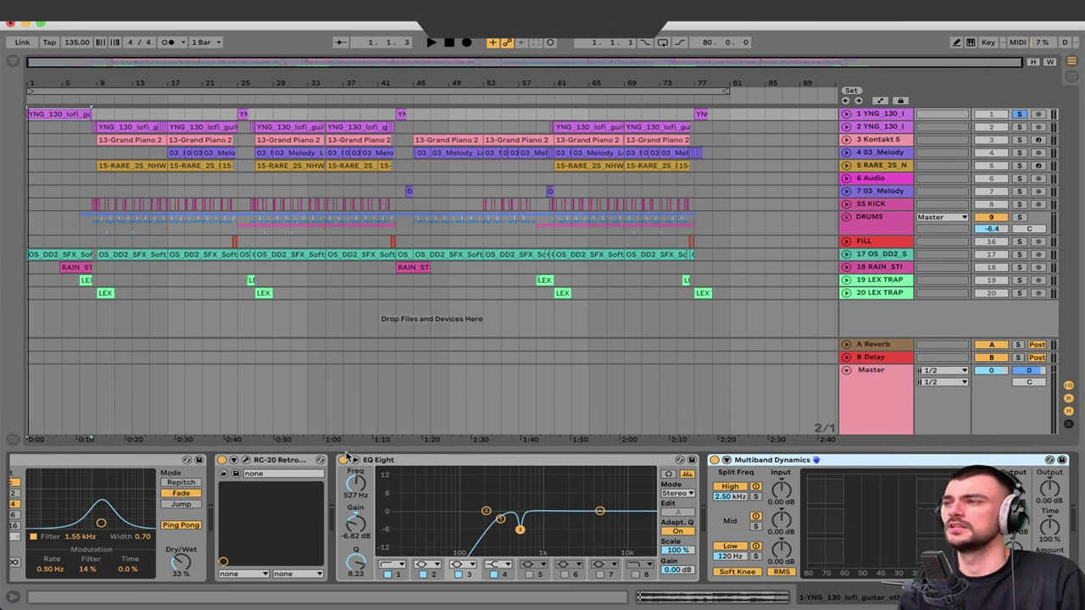
click(244, 460)
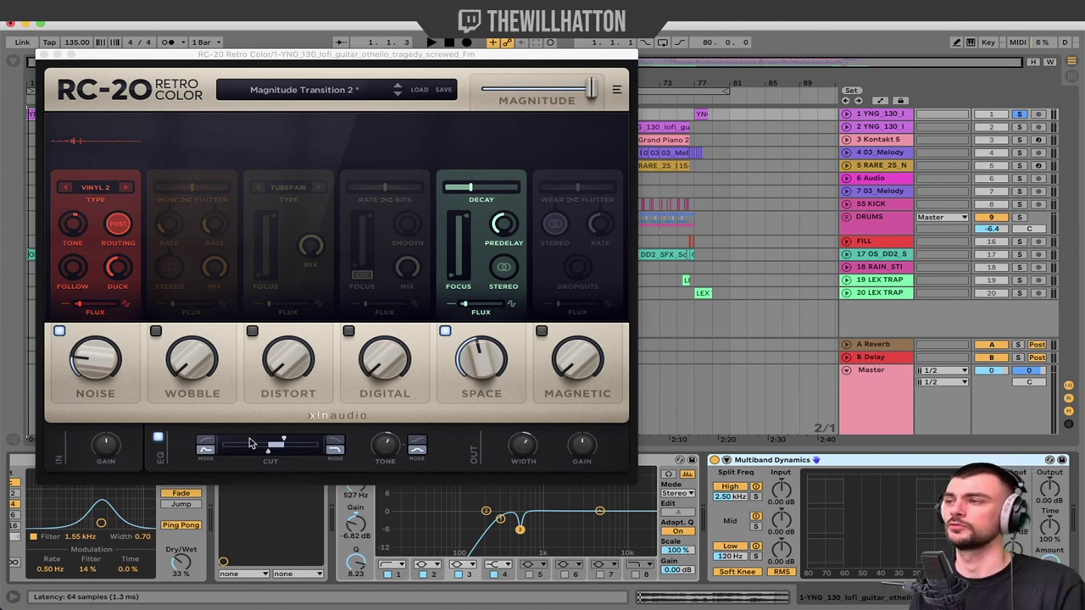
click(44, 54)
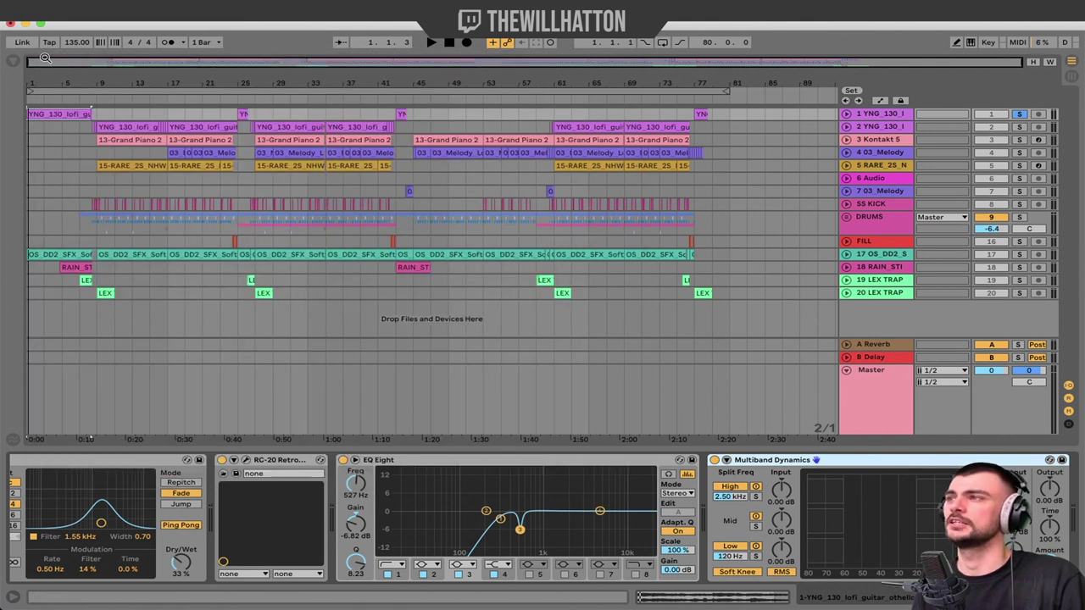
Play the intro guitar clip in solo and display its DJMFilter knob automation across the intro
click(39, 114)
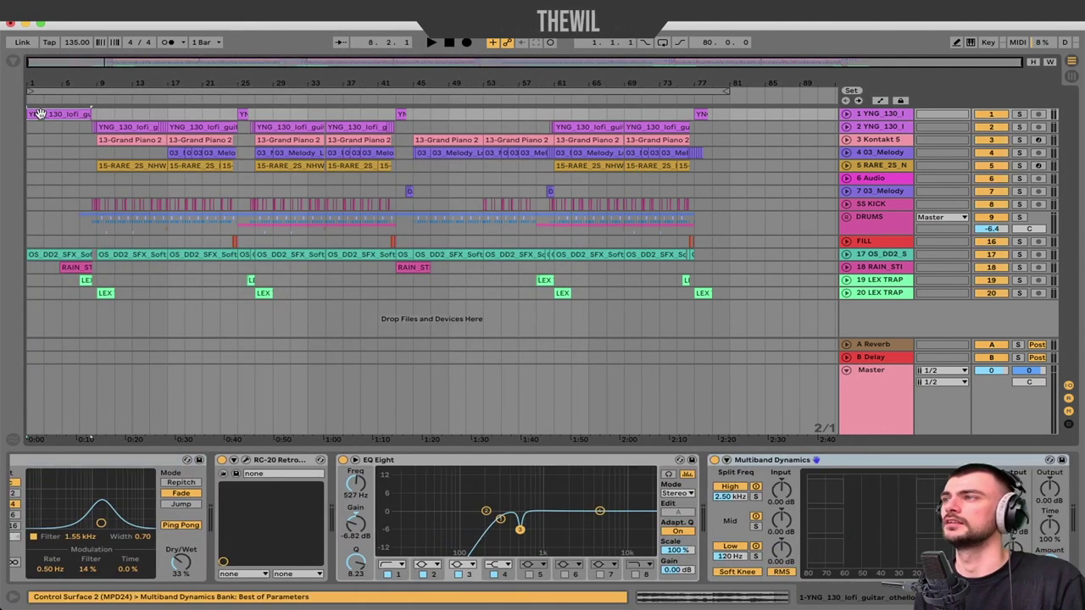
key(space)
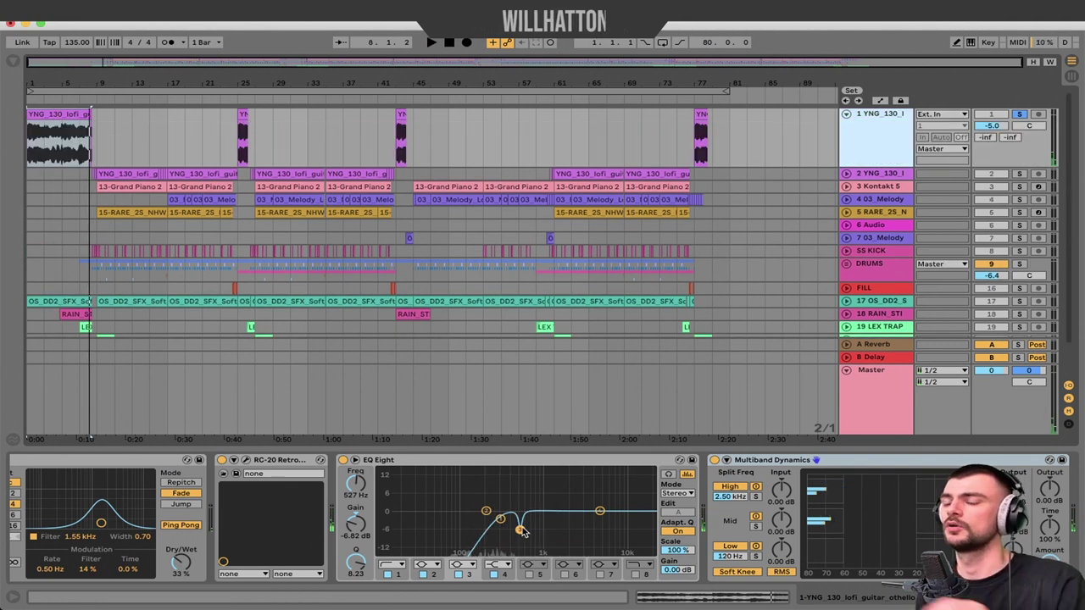
scroll(522, 532, right, 5)
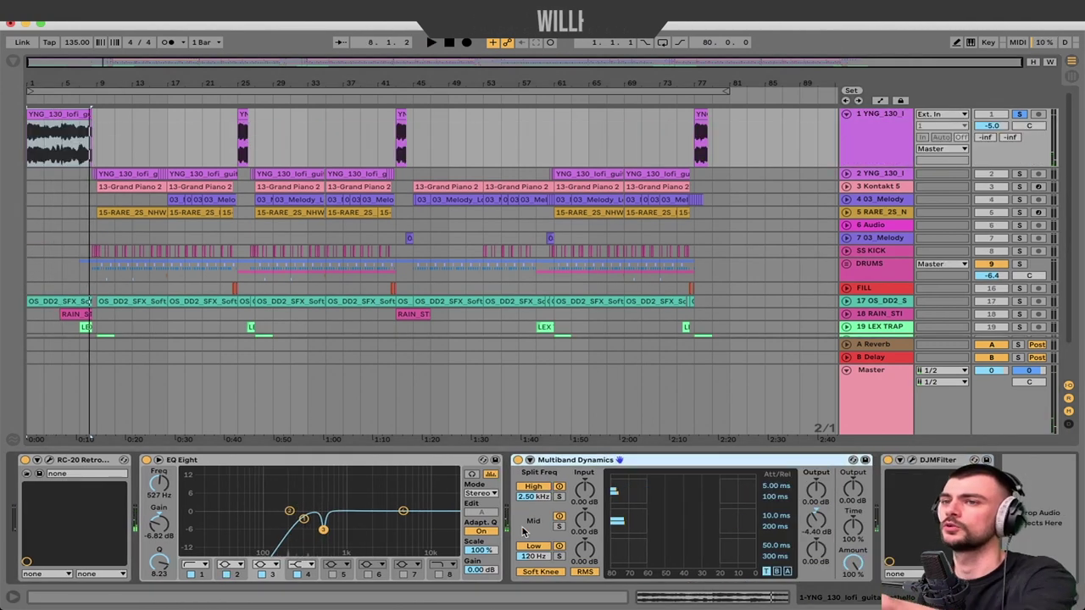
key(a)
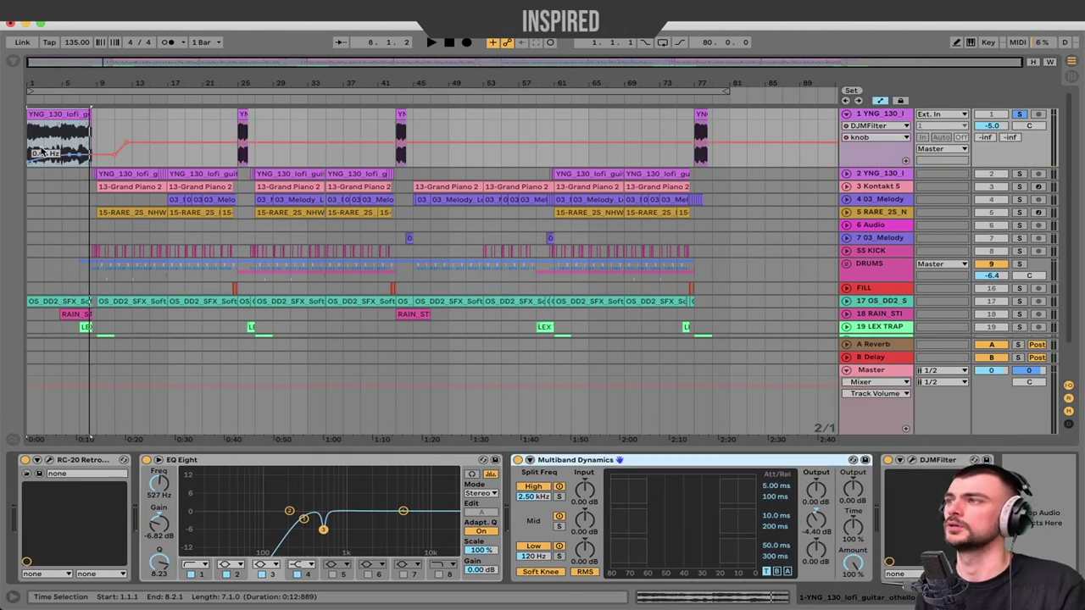
drag(30, 160, 76, 158)
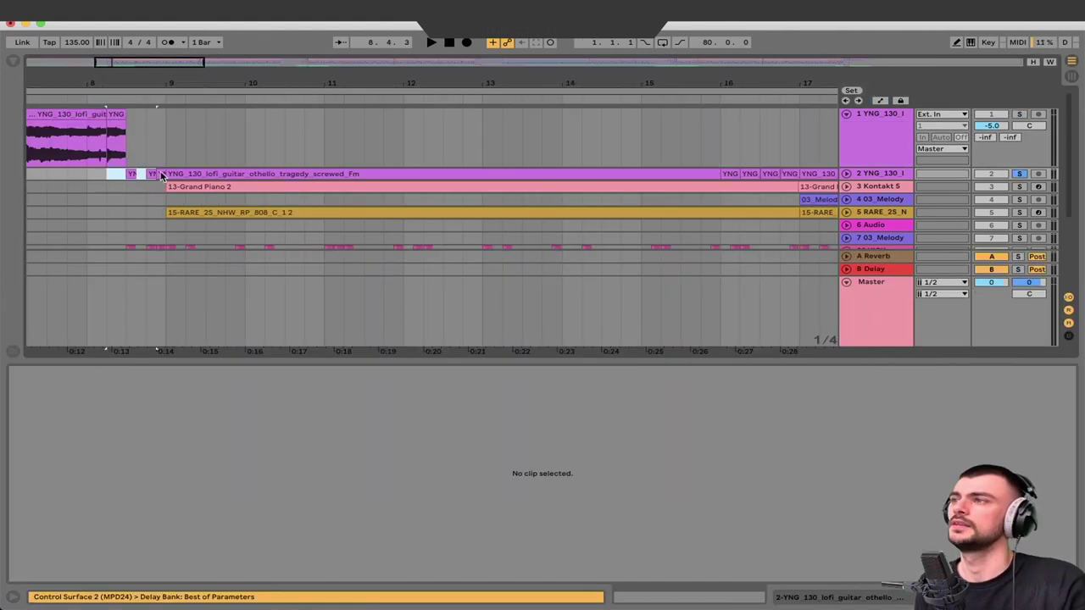
Inspect the chopped guitar clips before bar 9 on track 2 and play the soloed track from 8.3.1
drag(161, 175, 173, 164)
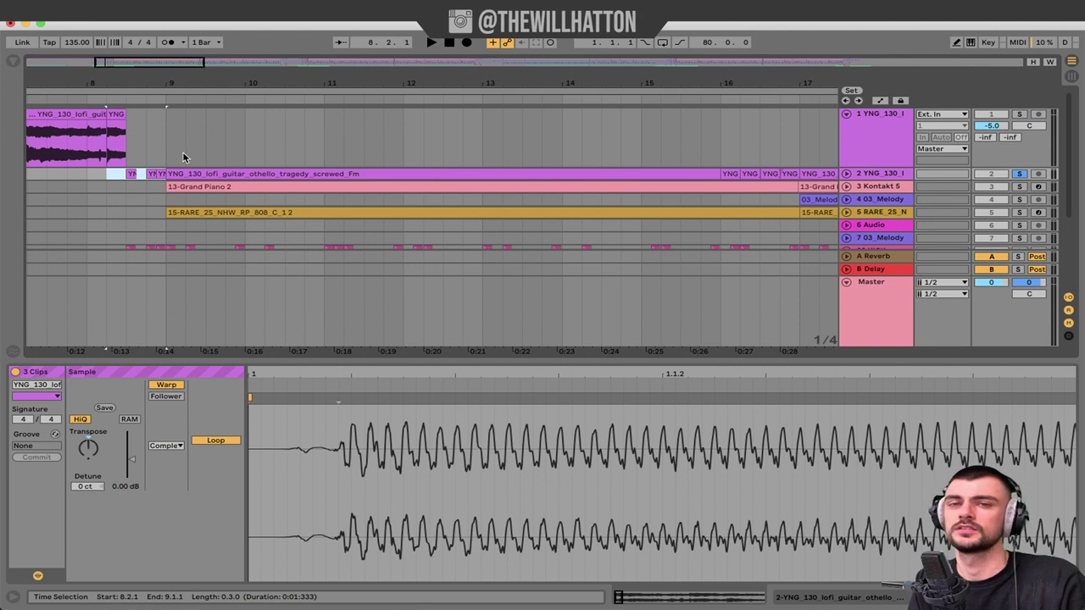
click(122, 177)
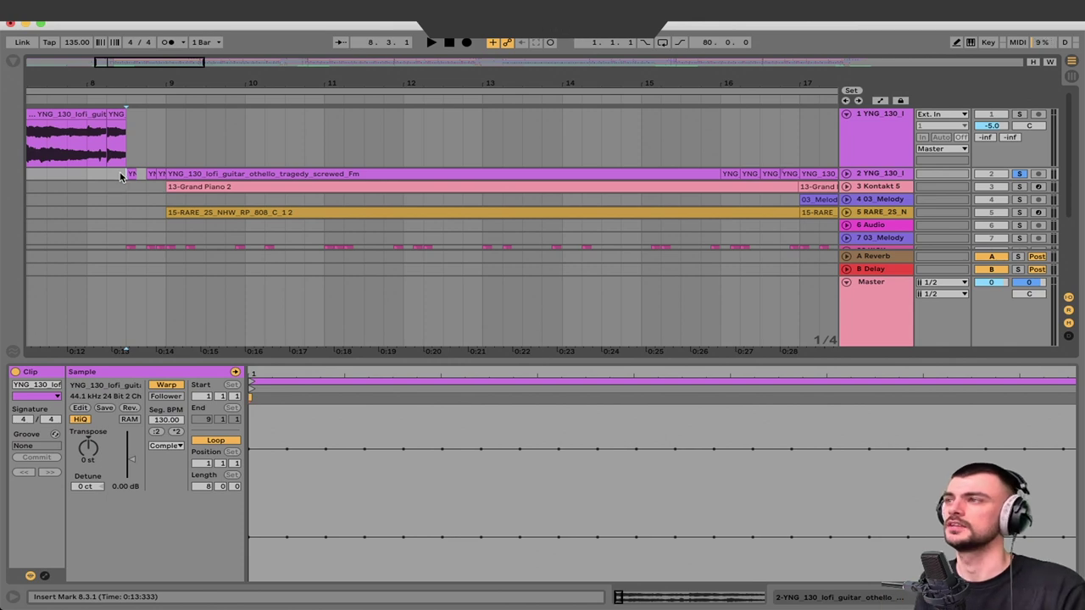
key(space)
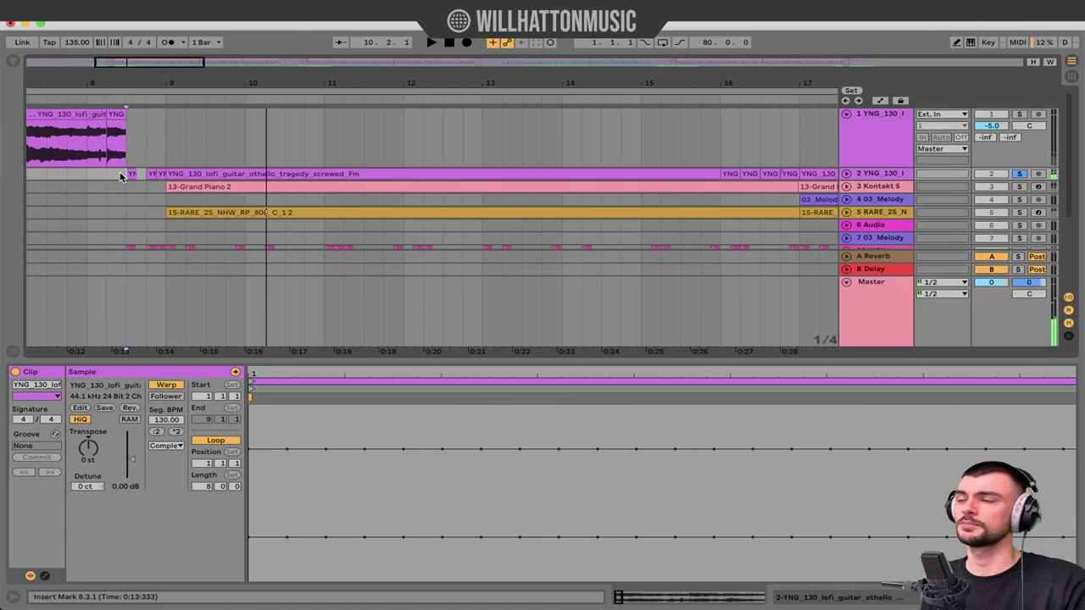
Unfold the Kontakt 5 piano track to show its notes and play it in solo from bar 9
click(887, 188)
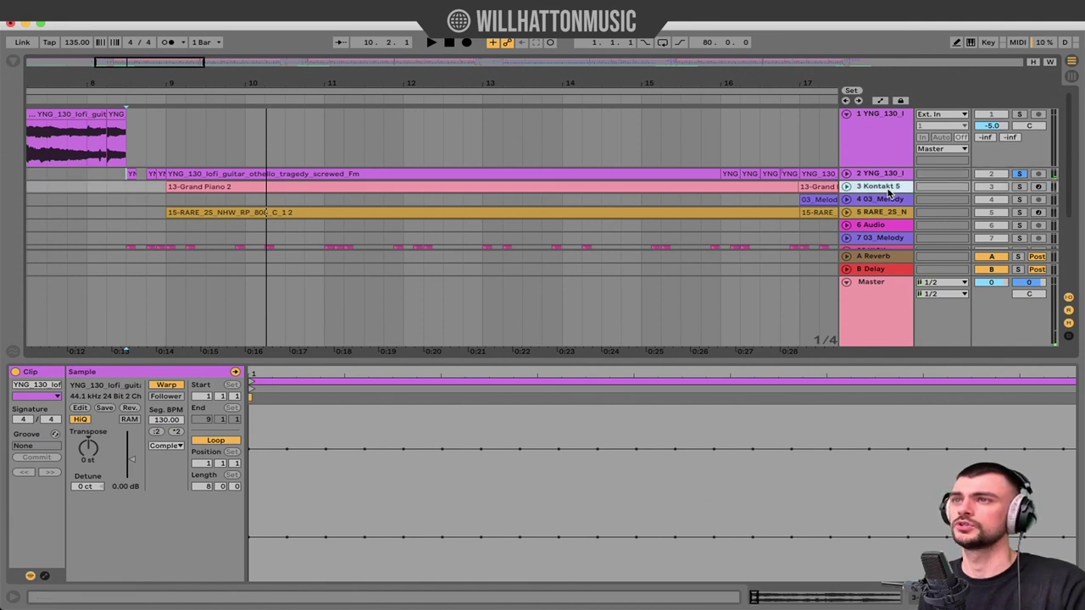
key(u)
click(164, 201)
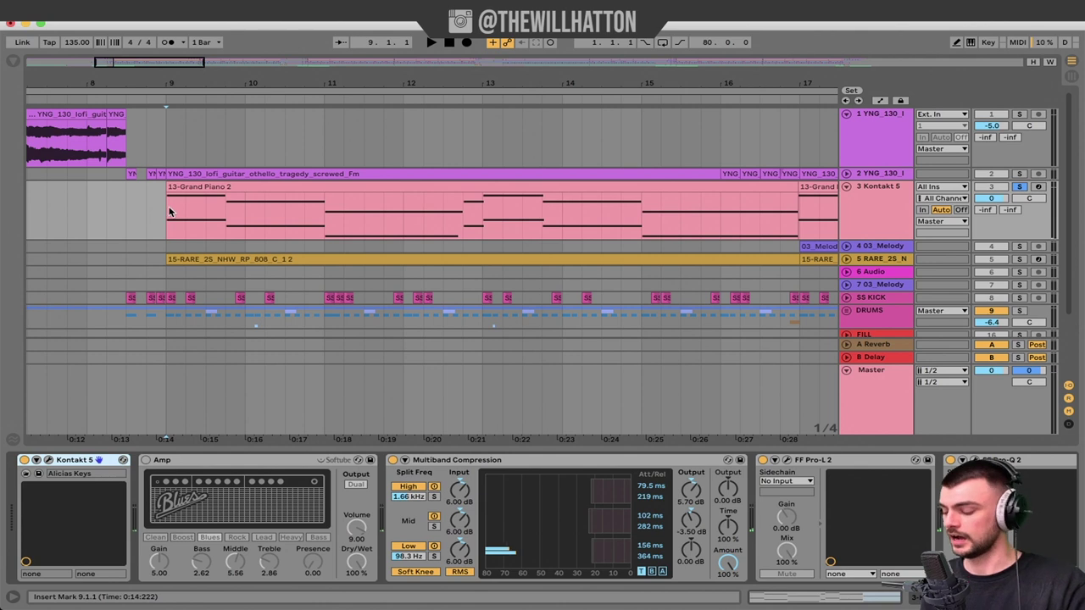
key(space)
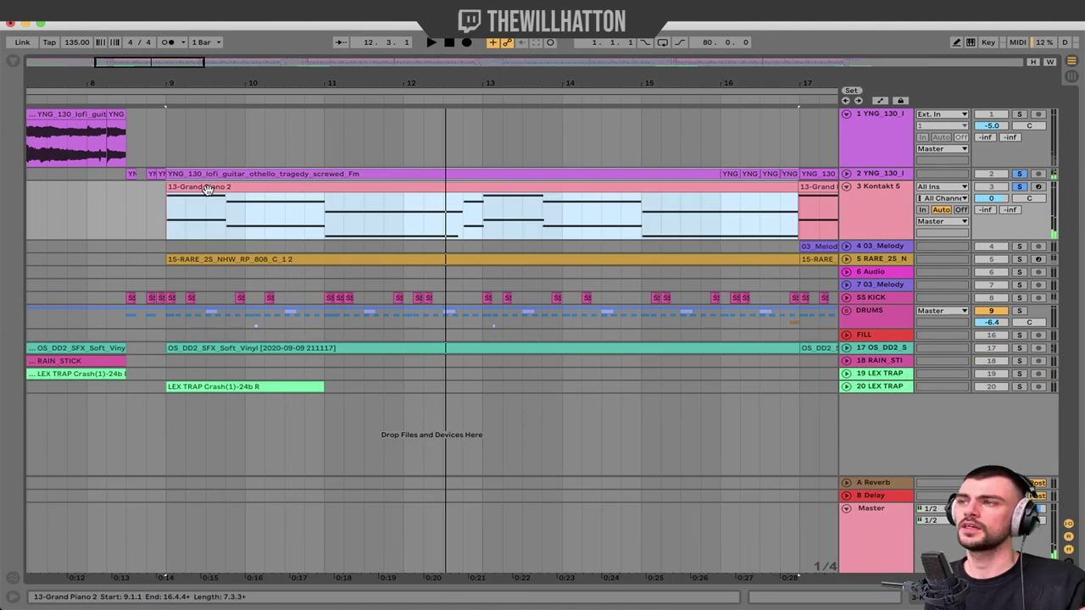
Play the RARE 808 bass track in solo from bar 9
click(873, 261)
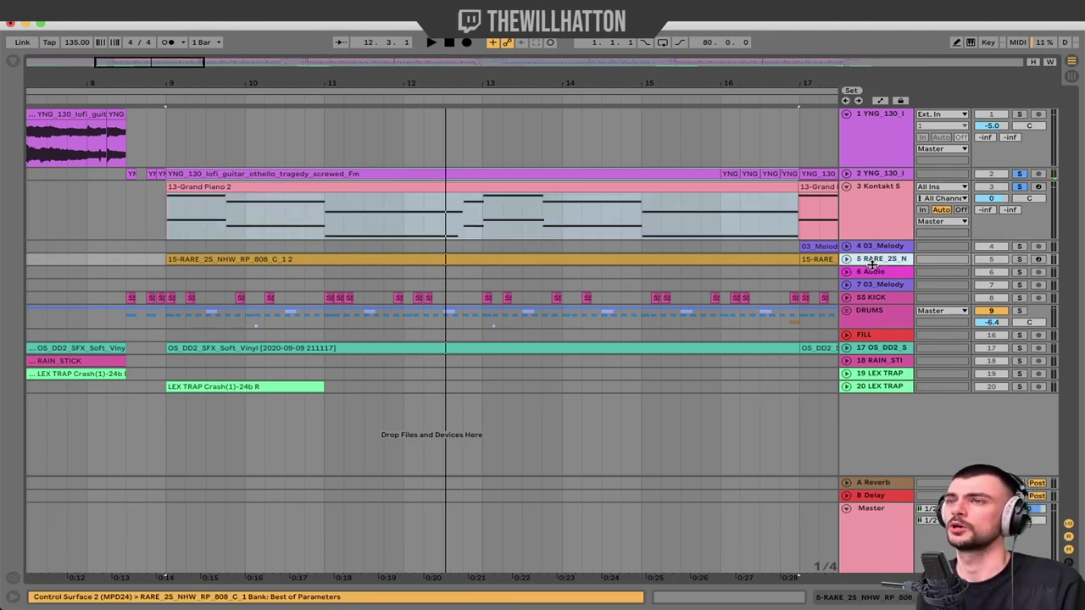
click(164, 261)
key(space)
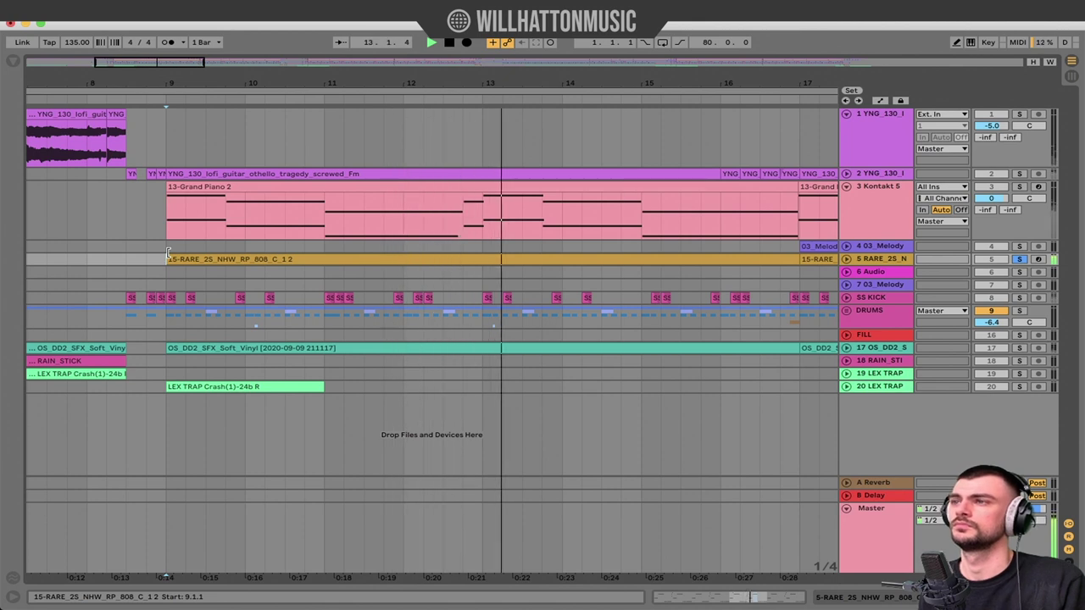
click(178, 256)
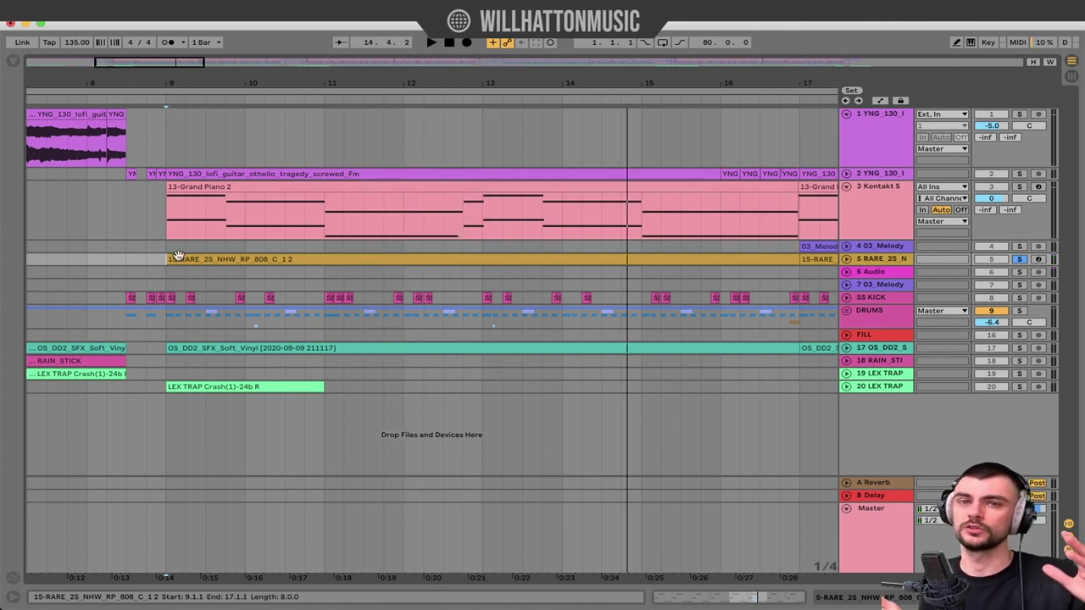
Unsolo the 808 track and play the full arrangement from 8.3.1
click(160, 257)
key(s)
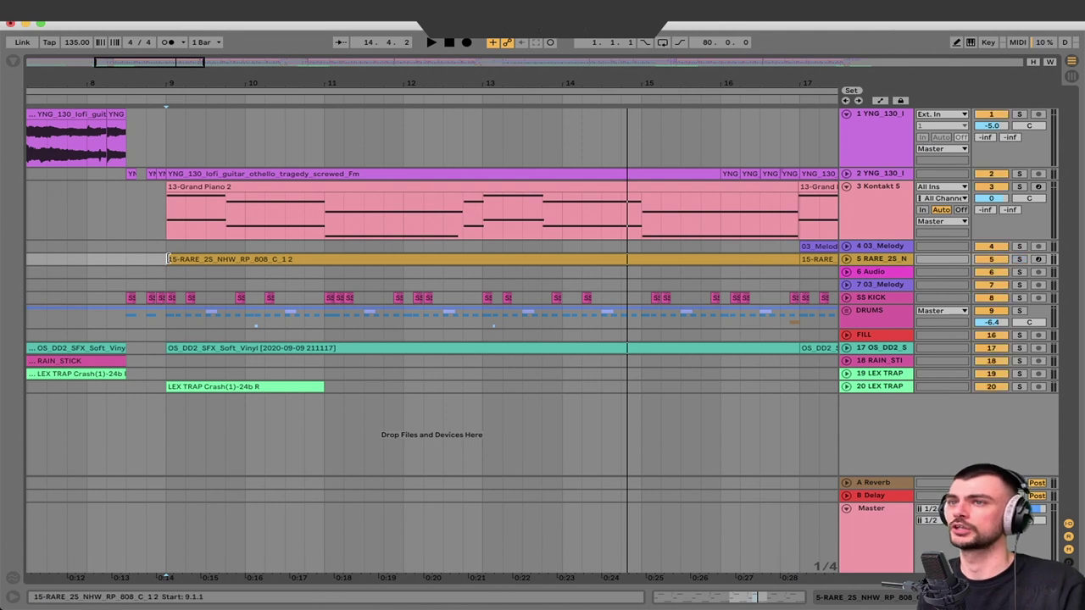
click(128, 204)
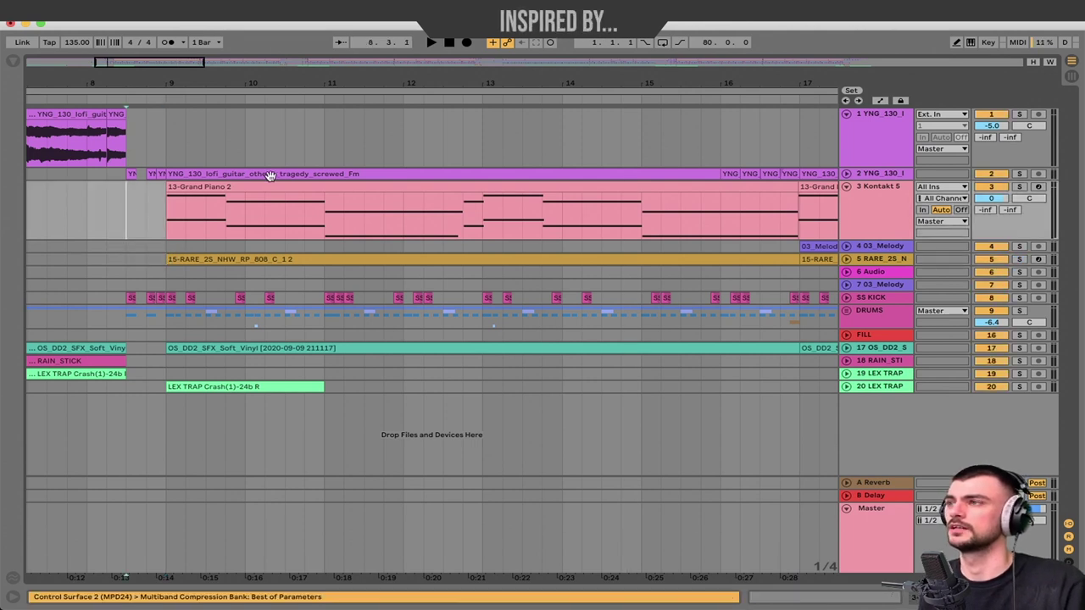
key(space)
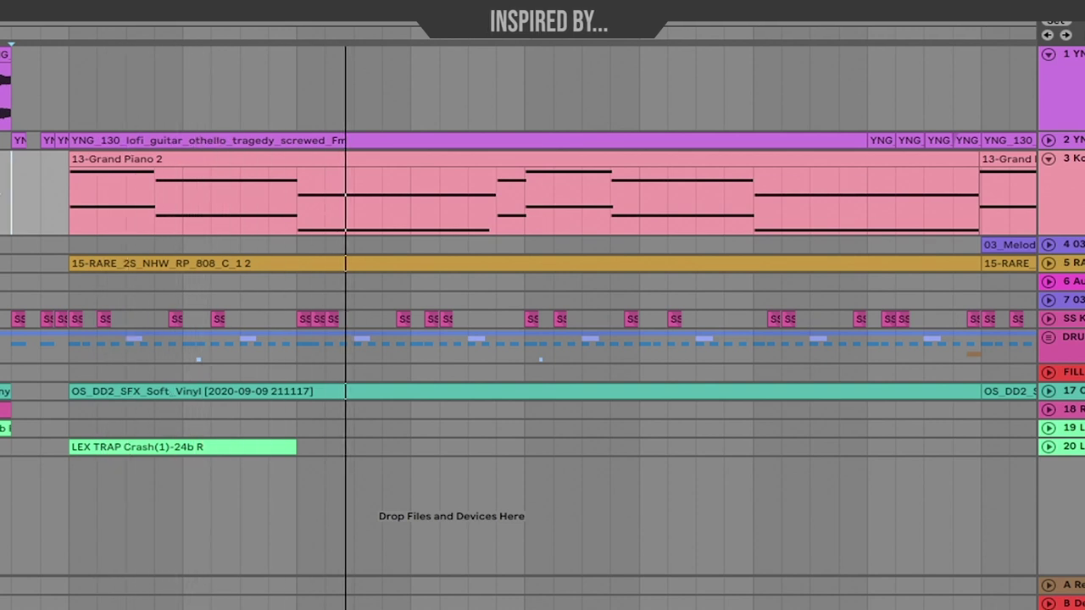
key(space)
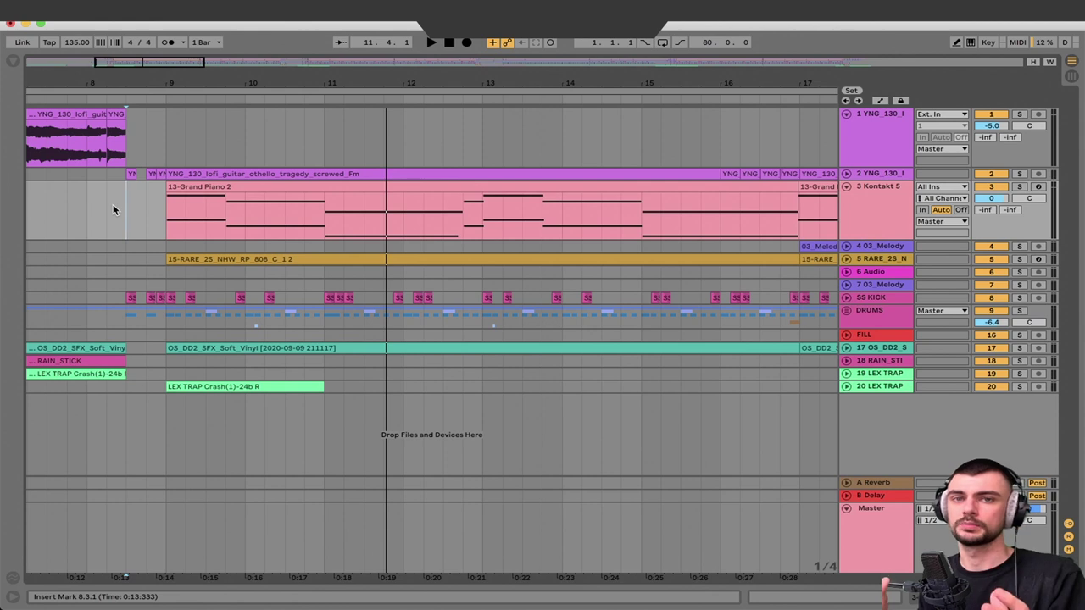
Highlight the 808 pattern from 12.3.1 to 13.1.1 and examine the loop and fade settings of its sample
click(441, 246)
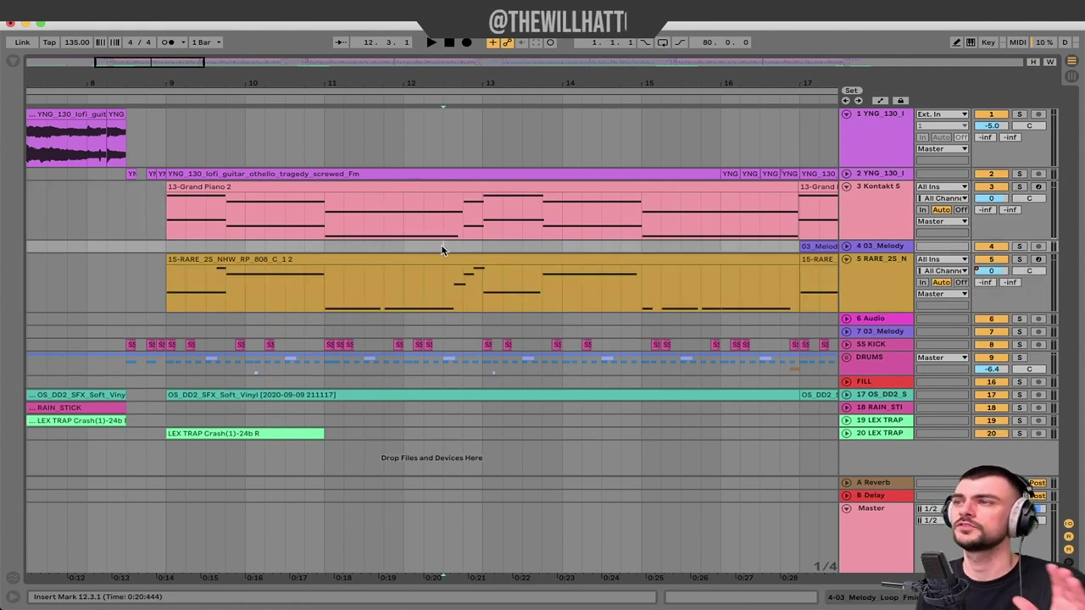
drag(441, 290, 482, 291)
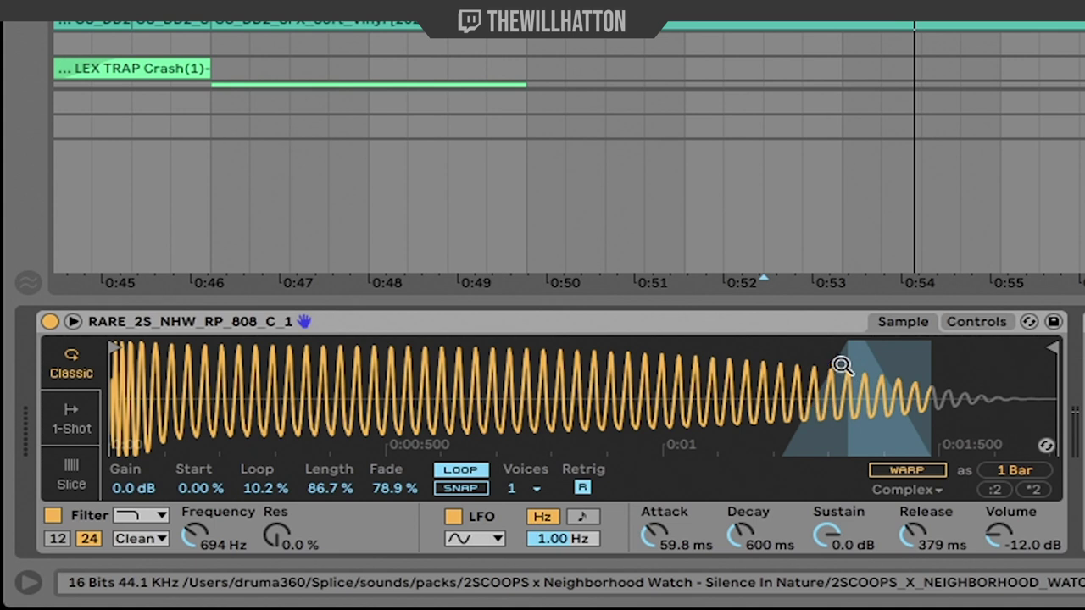
drag(865, 344, 738, 410)
drag(602, 391, 599, 359)
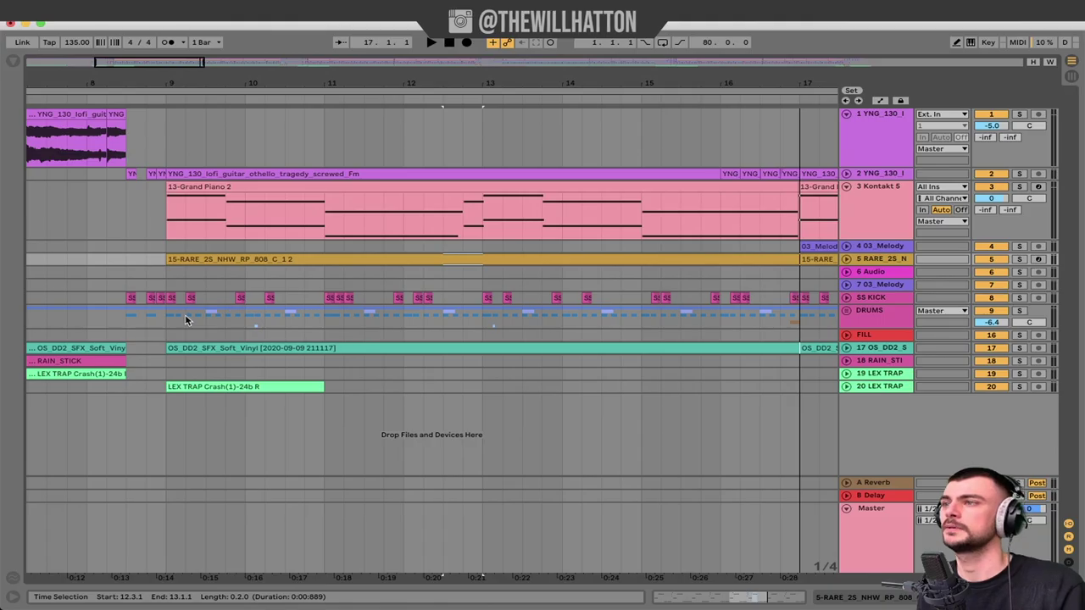
Solo the SS KICK track and play its pattern from 8.3.1
click(150, 318)
click(864, 317)
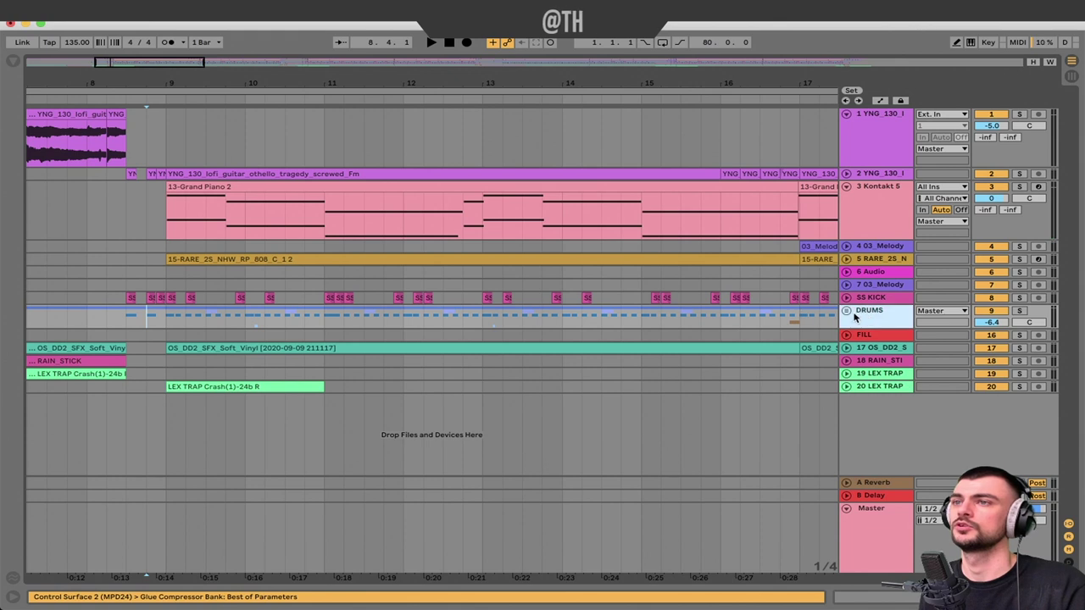
click(869, 300)
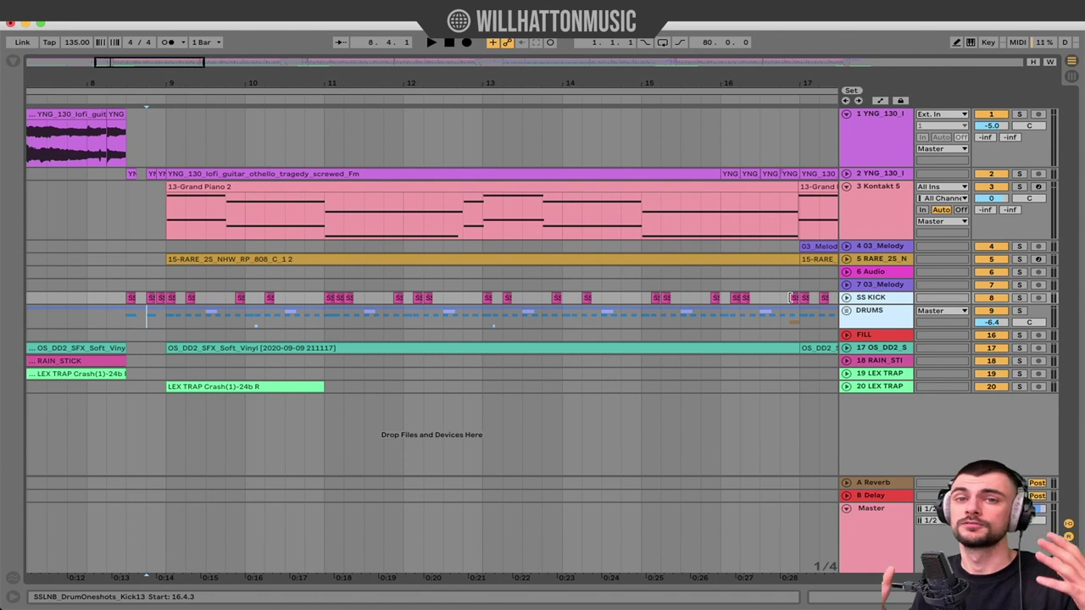
click(144, 292)
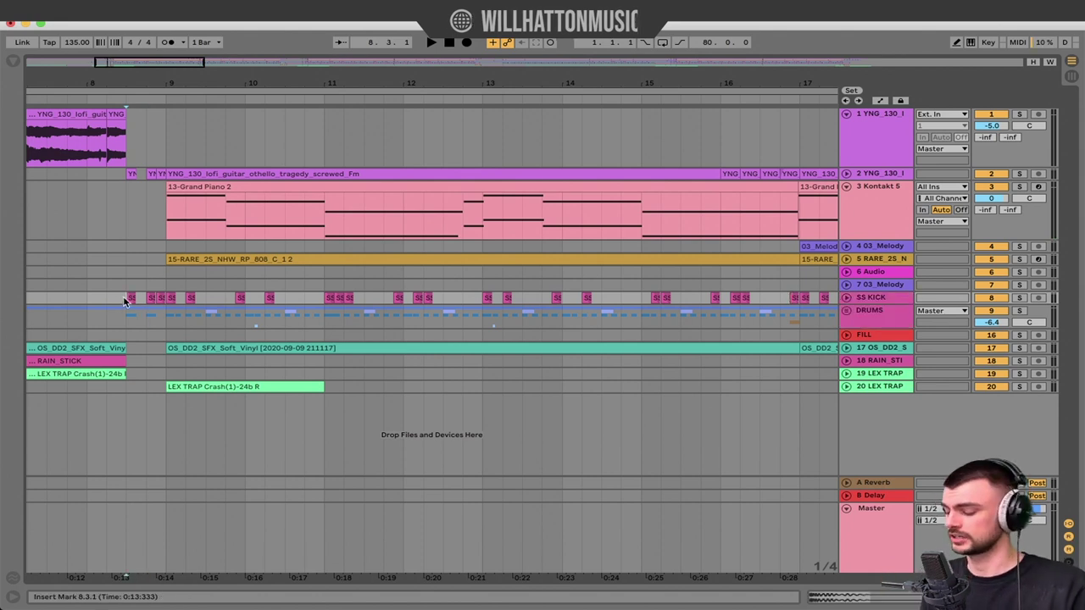
key(s)
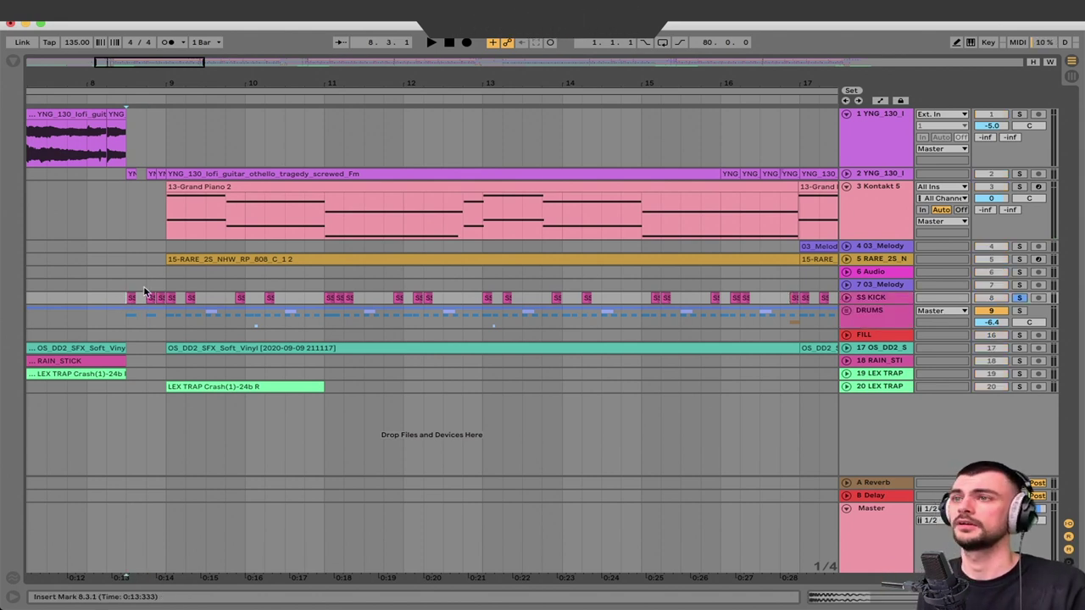
key(space)
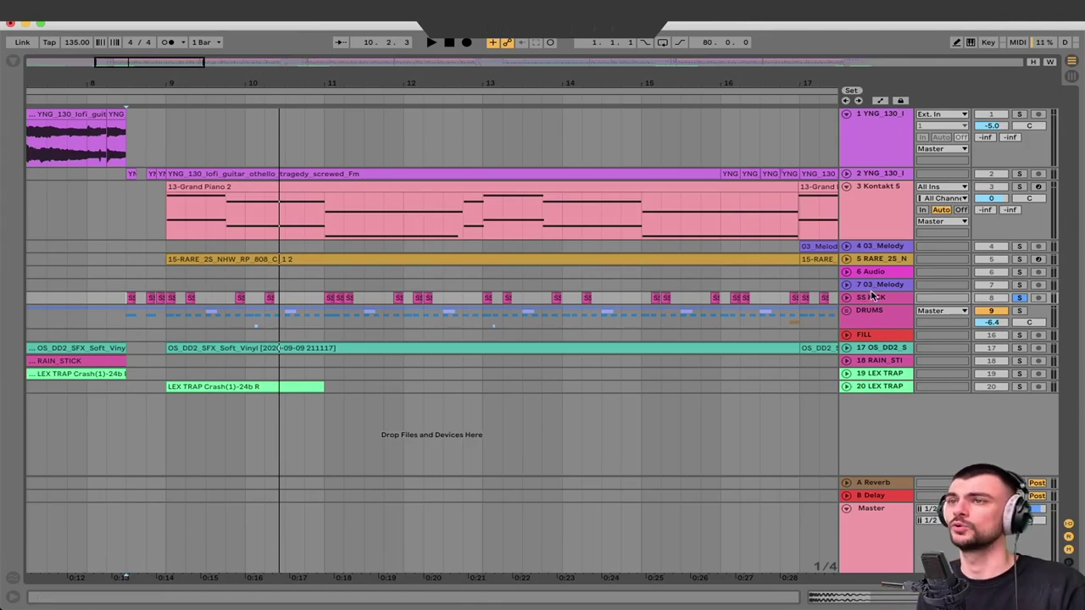
Unfold the DRUMS group and play the RIM SHOT track in solo from bar 9
click(845, 311)
scroll(159, 381, down, 3)
click(172, 316)
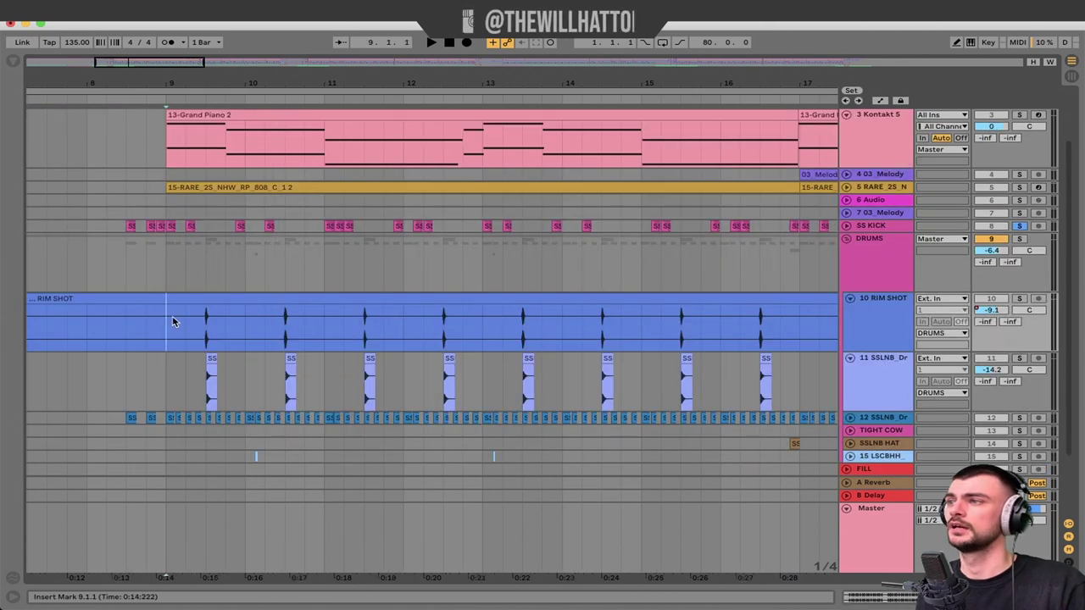
key(space)
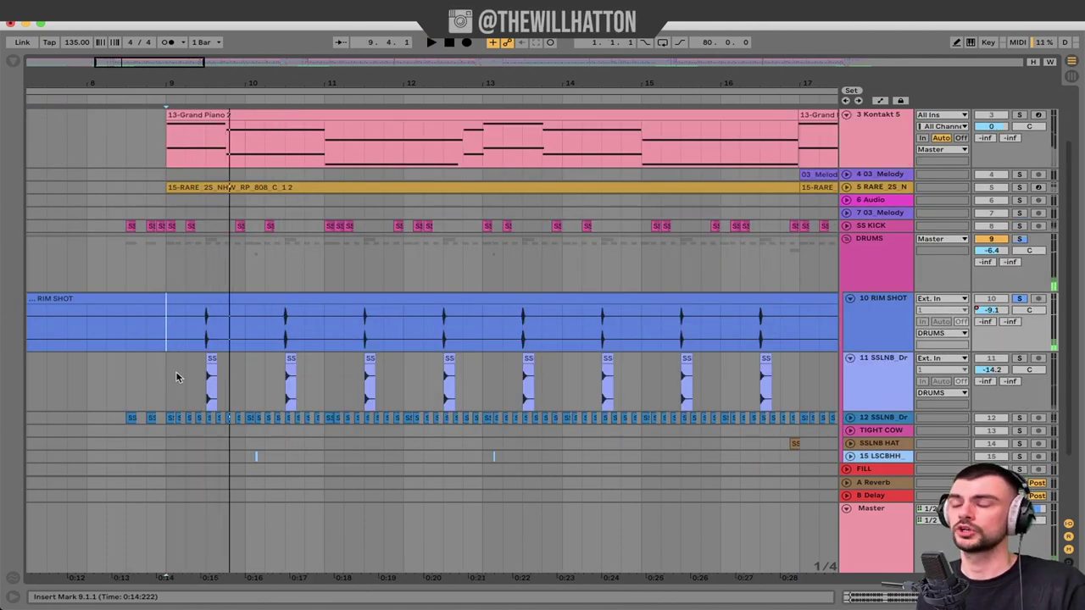
Add track 11 below the rim shot to the solo and play both from bar 9
scroll(167, 370, down, 2)
click(167, 335)
key(s)
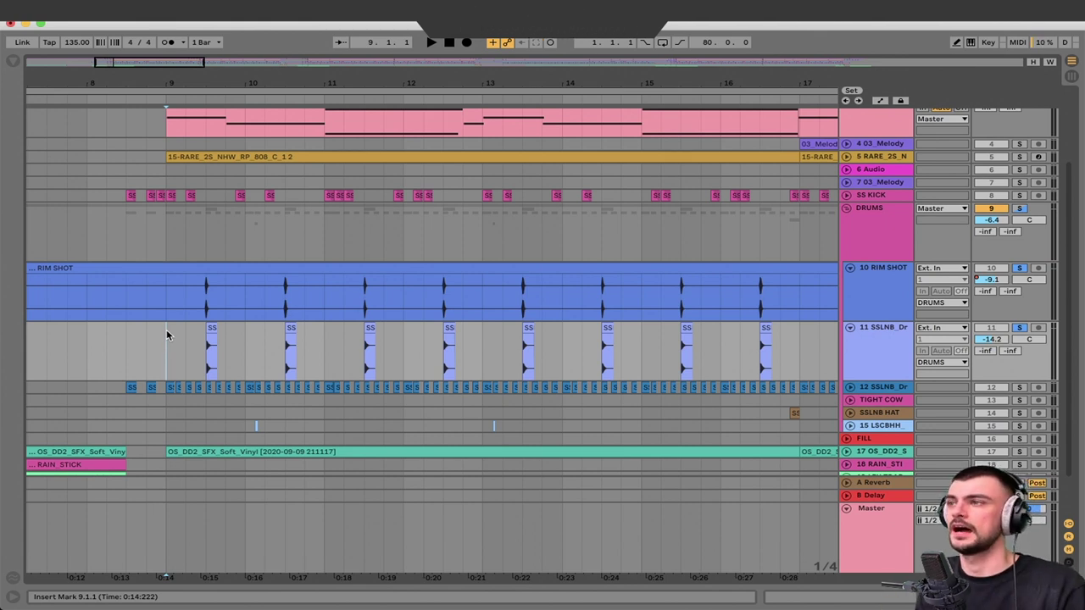
key(space)
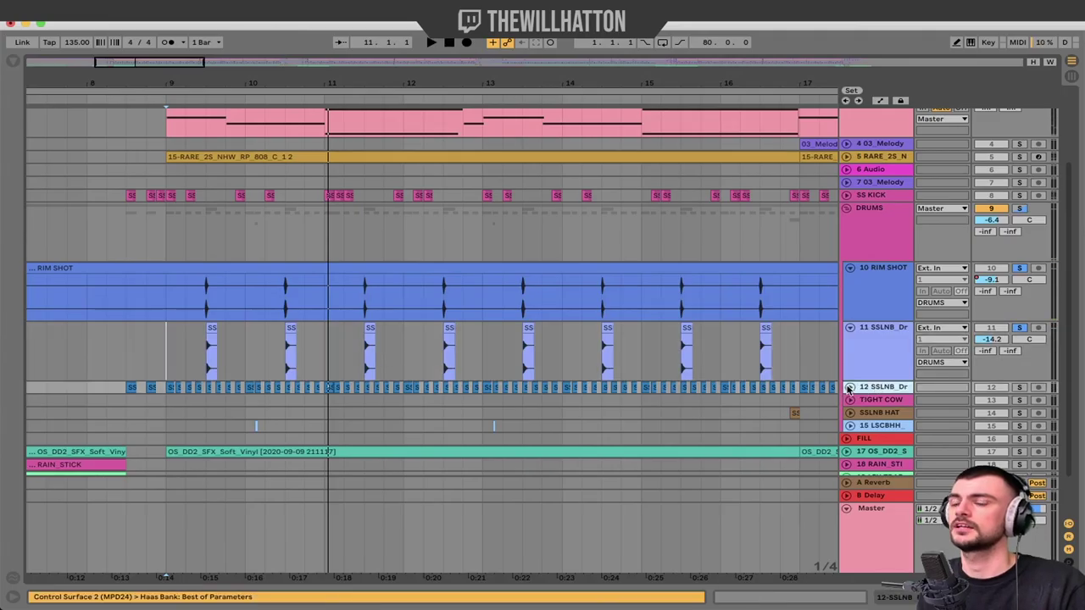
Unfold track 12, examine the pitch settings shared by its opening clips, and place the playback start at 8.3.1
click(849, 387)
scroll(116, 415, down, 3)
click(162, 371)
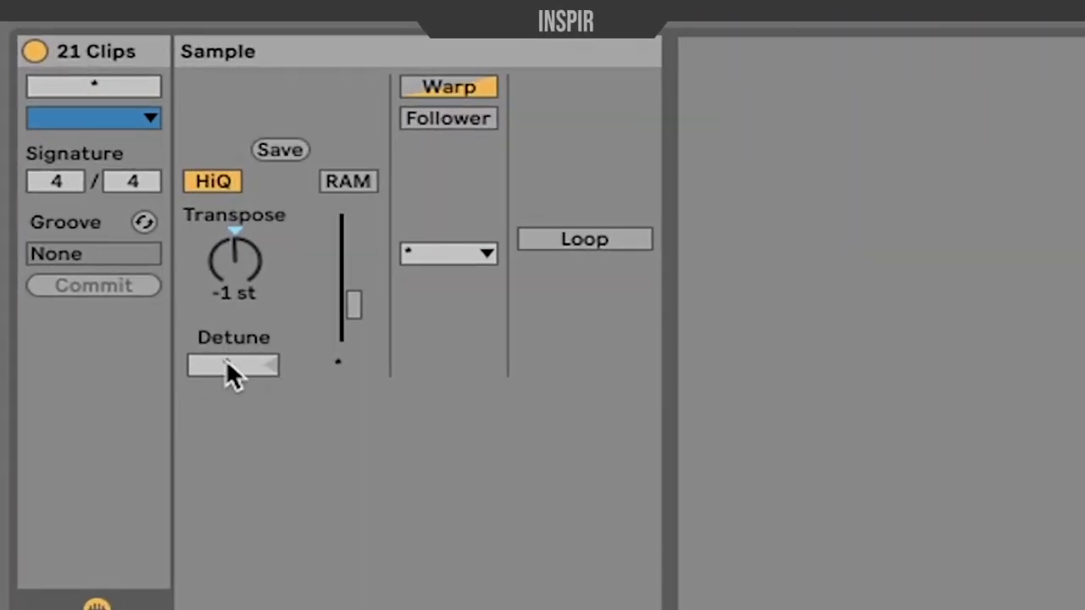
click(255, 373)
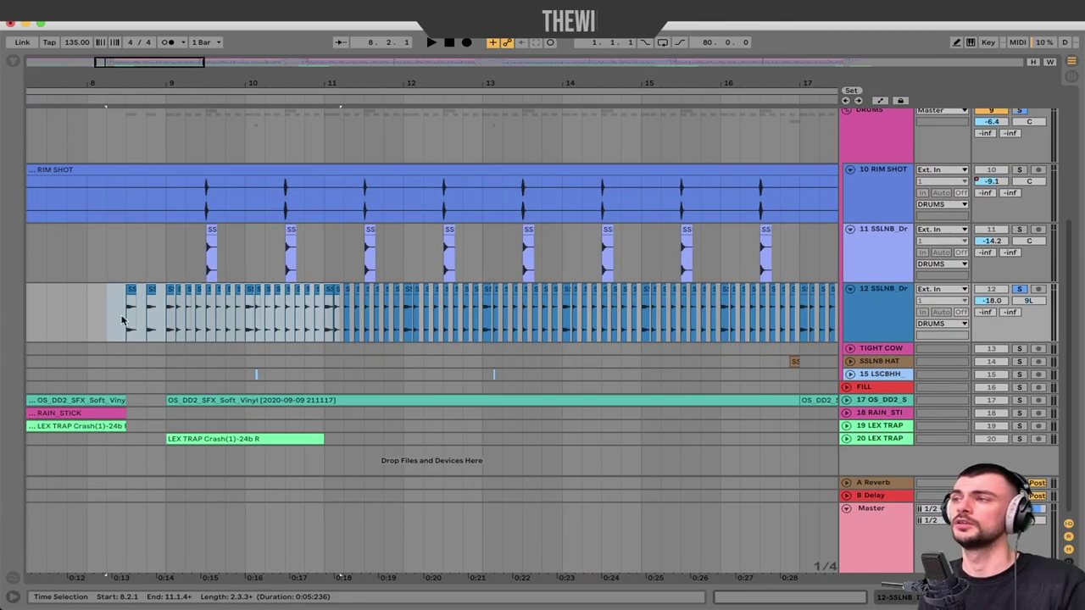
click(121, 321)
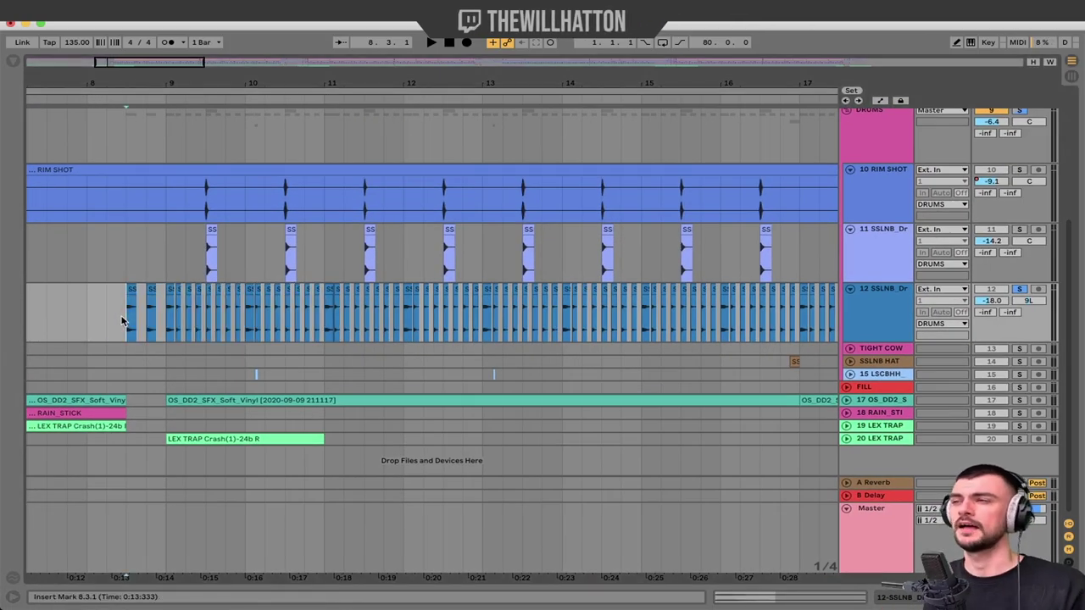
Solo the FILL track, play its first fill before bar 25, and inspect its device chain including the Transient Master plug-in
click(786, 362)
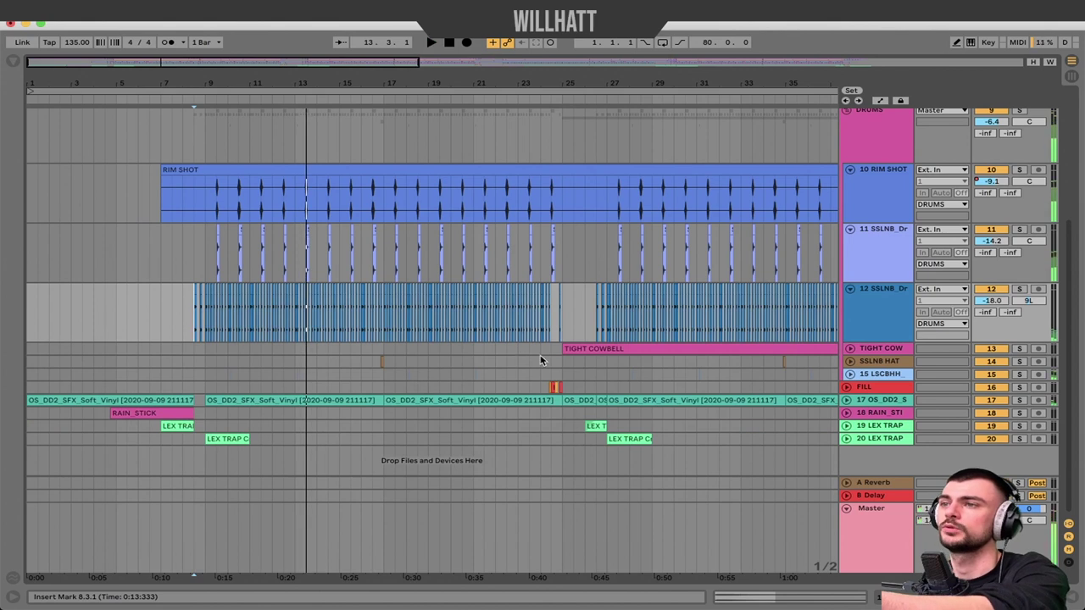
scroll(543, 361, right, 3)
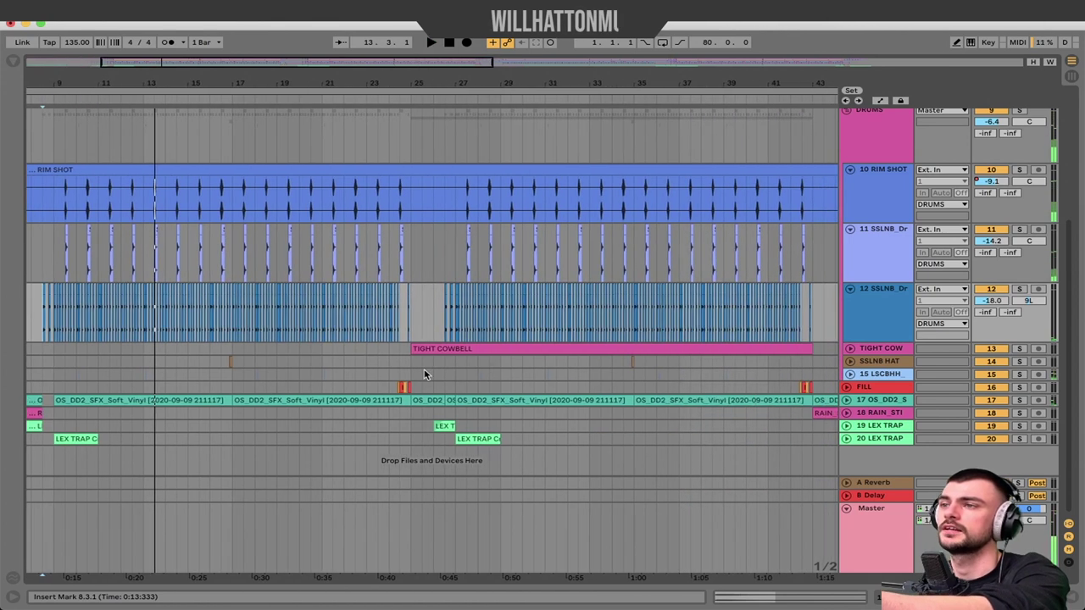
click(396, 362)
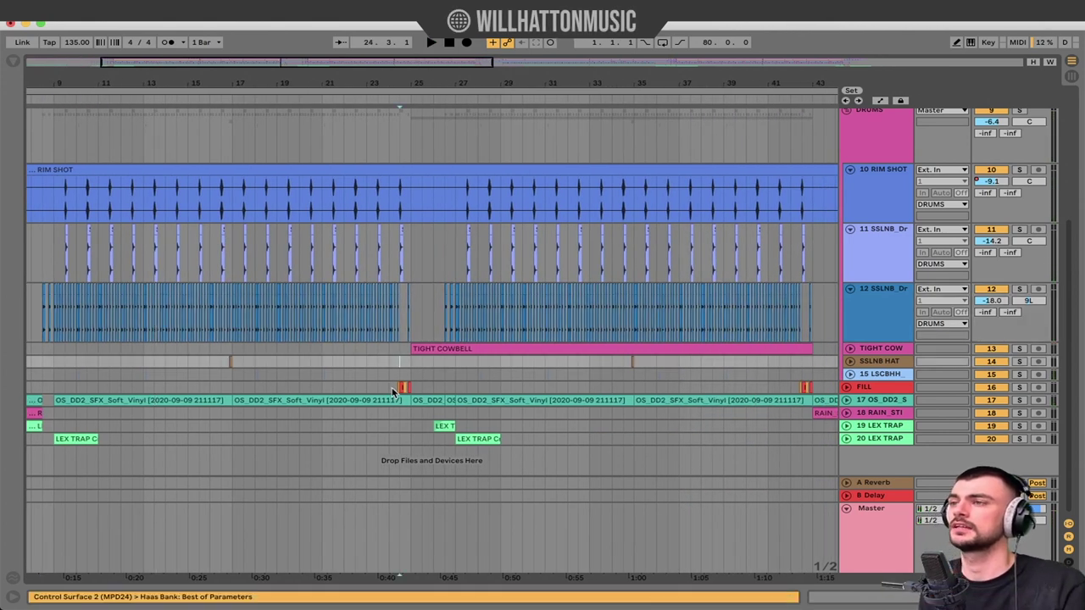
click(402, 375)
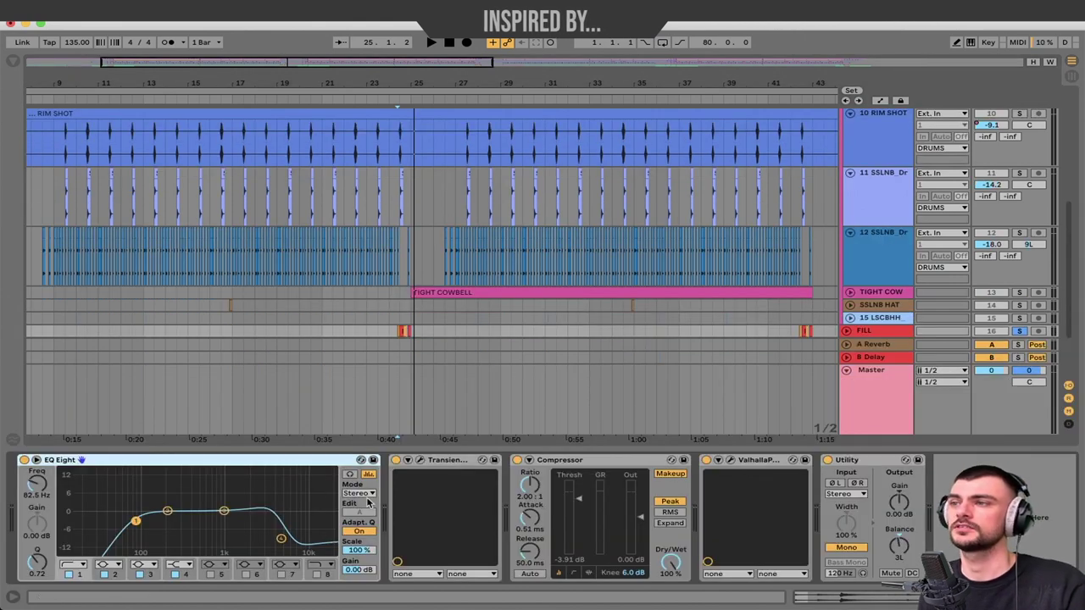
click(420, 460)
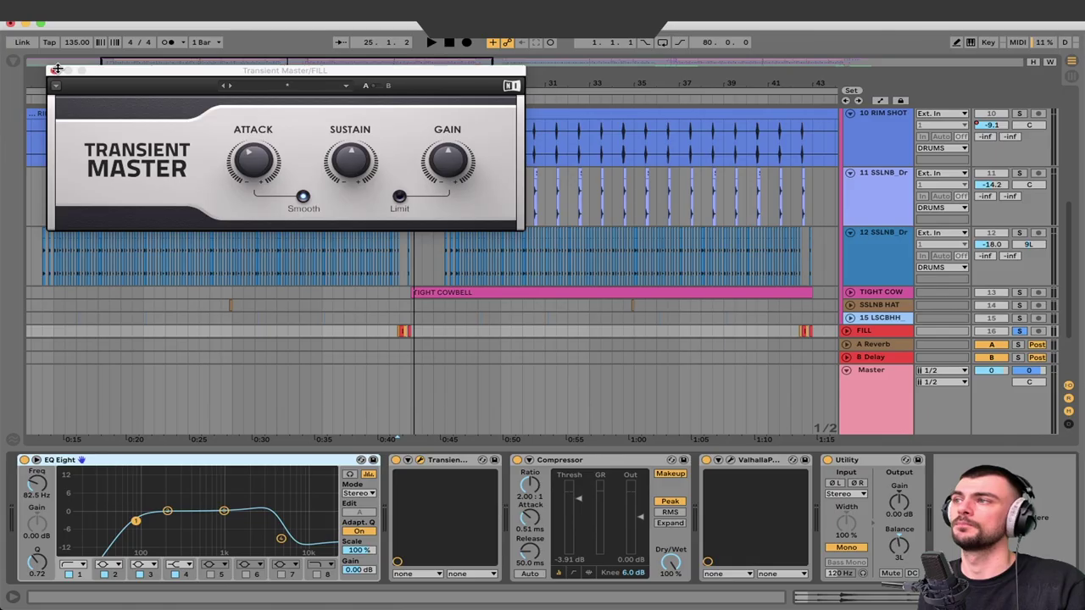
click(55, 69)
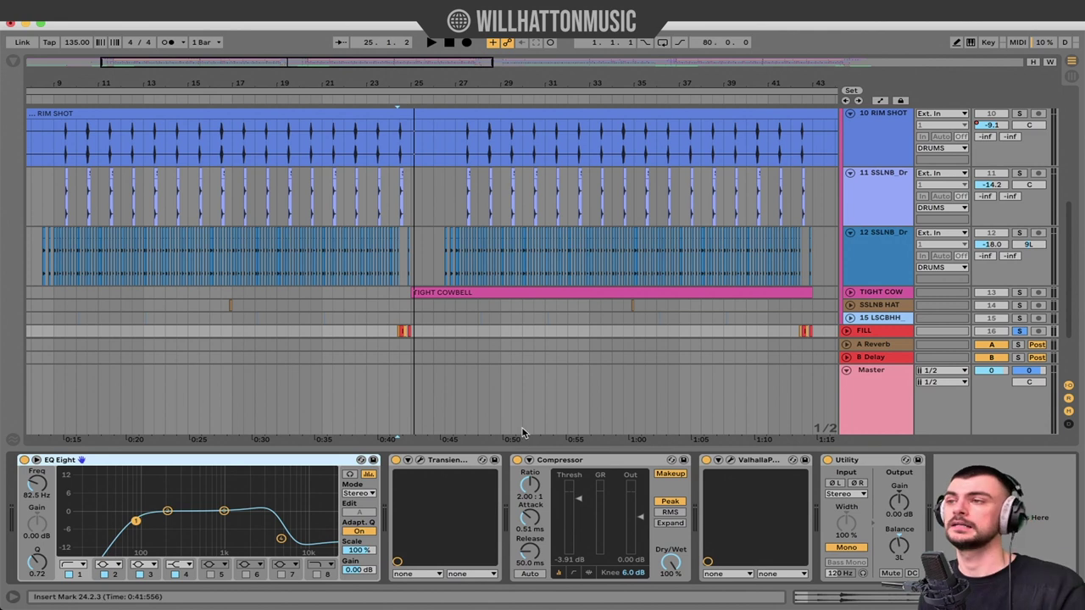
Play the full mix from 24.1.1 through the fill, and highlight track 1 from about bar 25.3 to bar 28
click(391, 337)
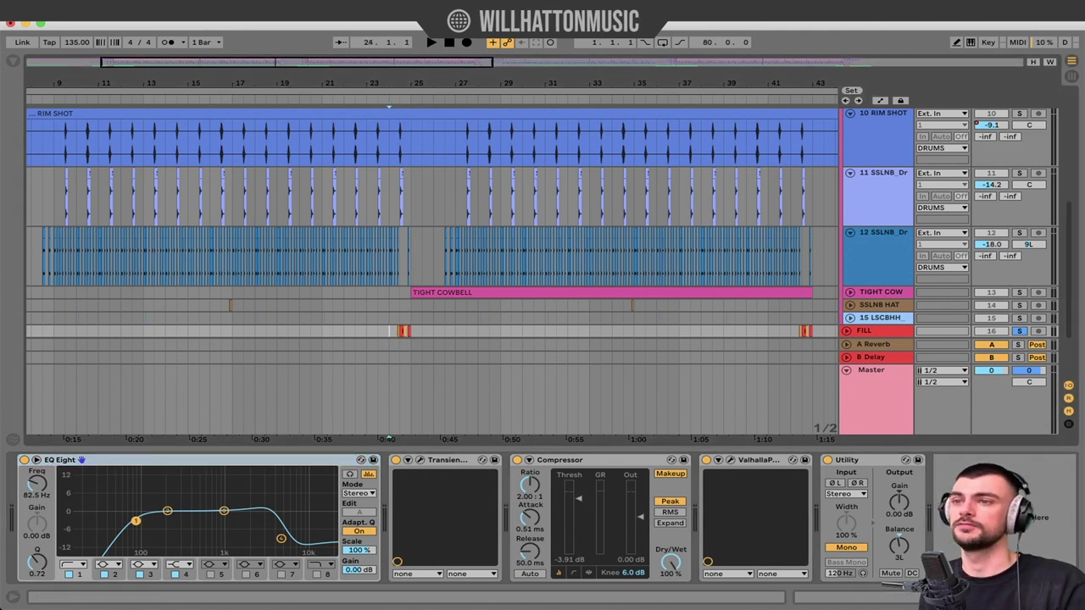
key(super+alt+l)
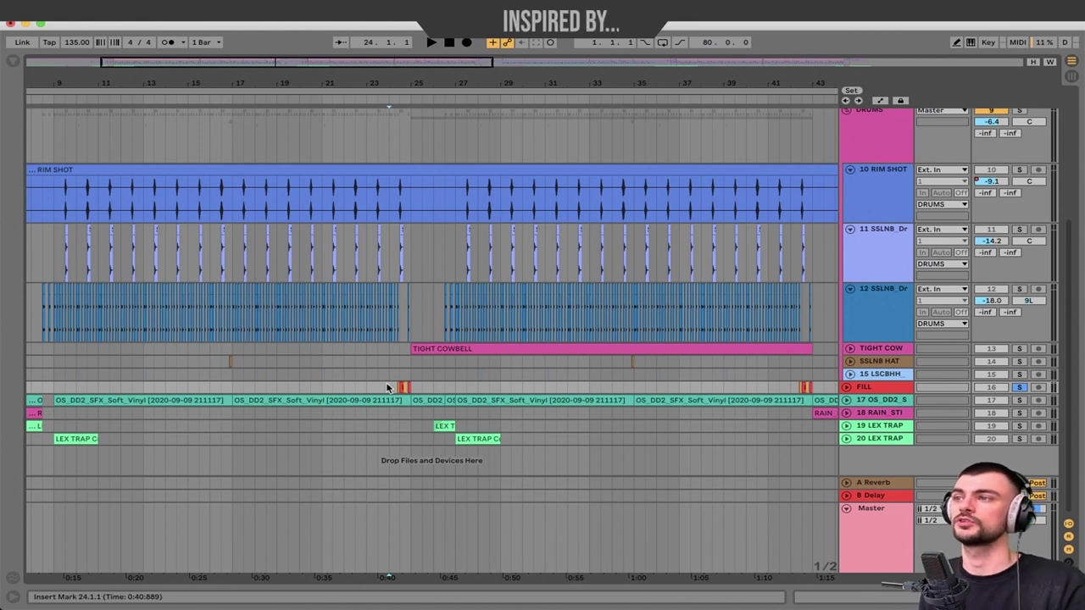
key(space)
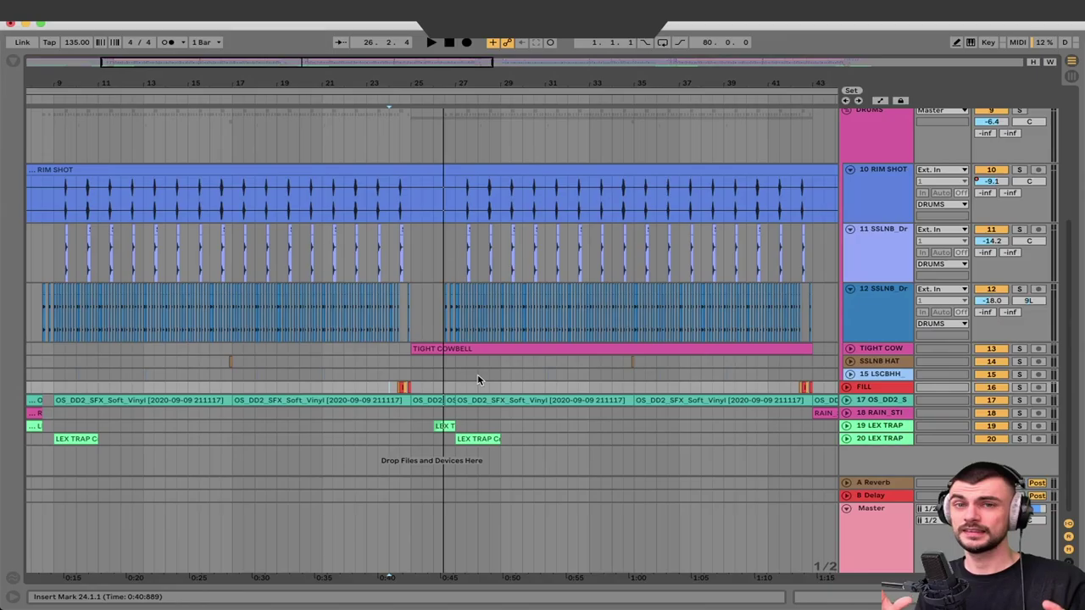
scroll(477, 376, up, 5)
drag(489, 127, 385, 134)
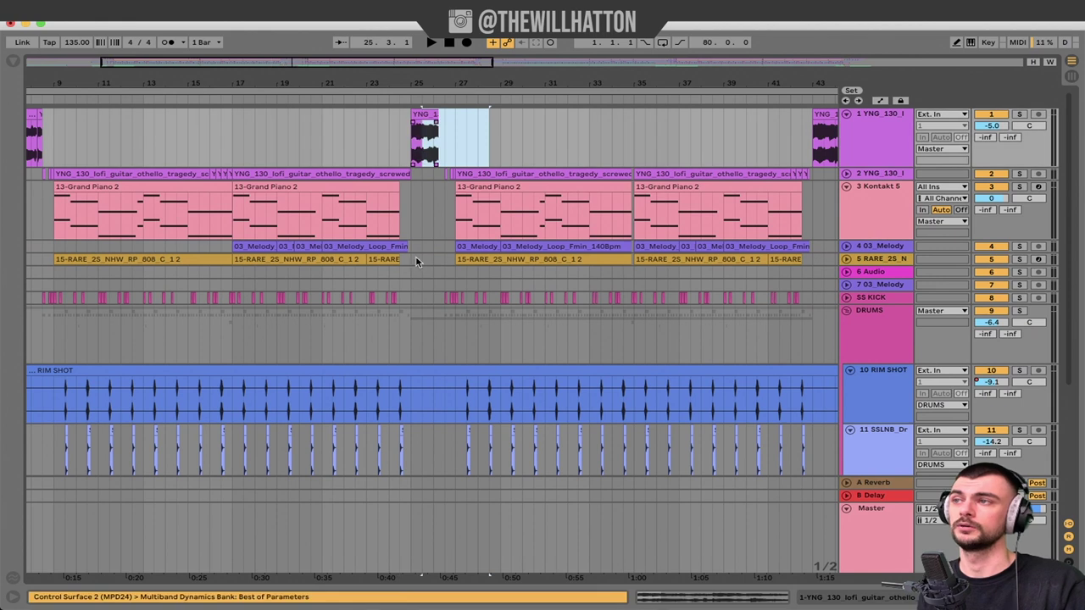
Play the TIGHT COWBELL clip in solo from 25.1.1 and examine its warp mode and transient envelope settings
scroll(406, 286, down, 5)
scroll(405, 287, down, 1)
click(413, 349)
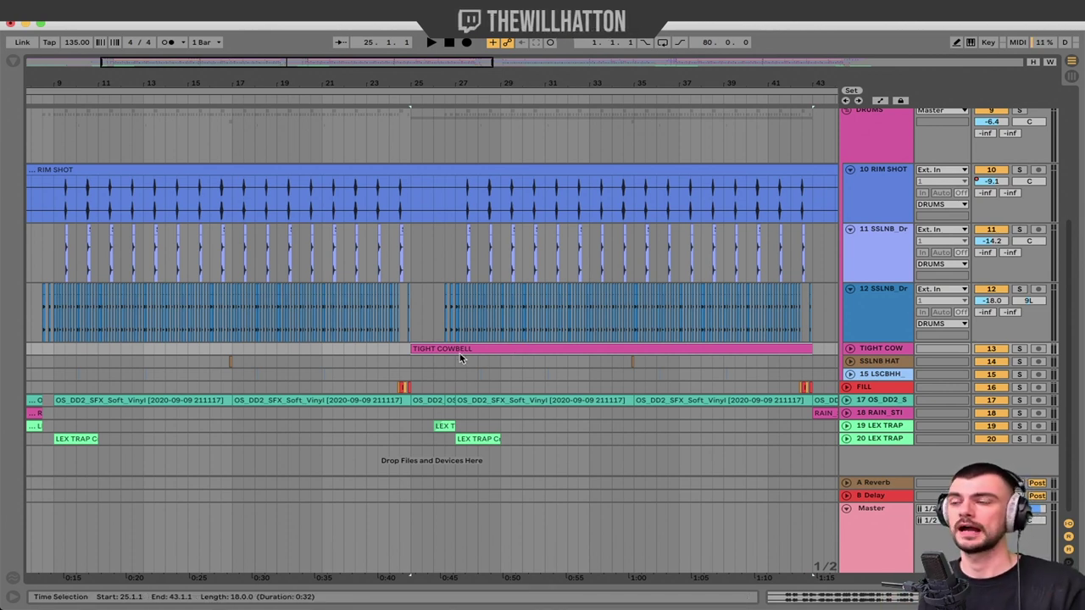
key(s)
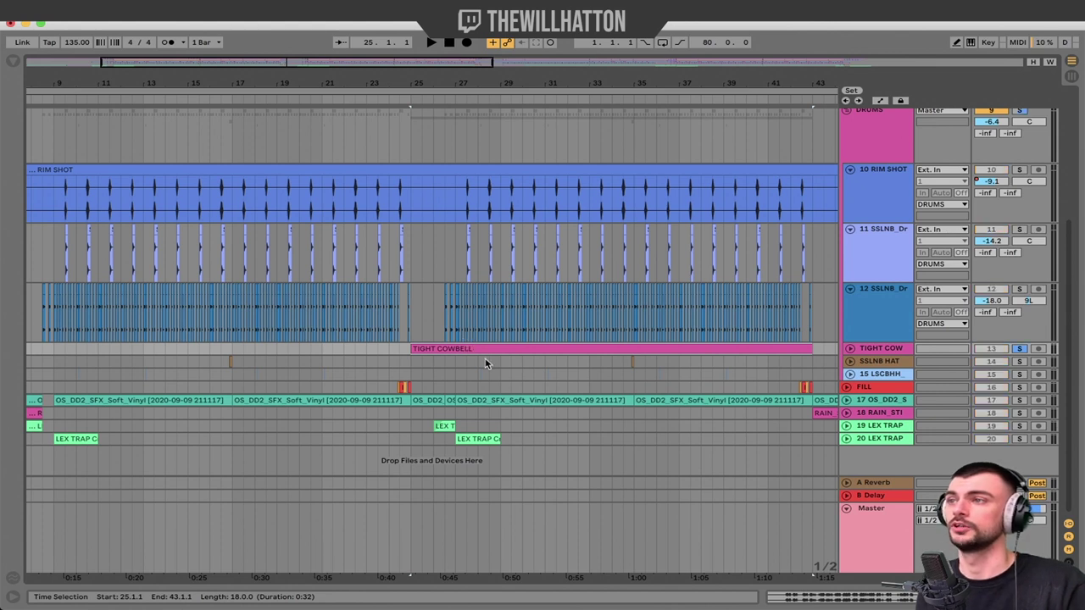
key(space)
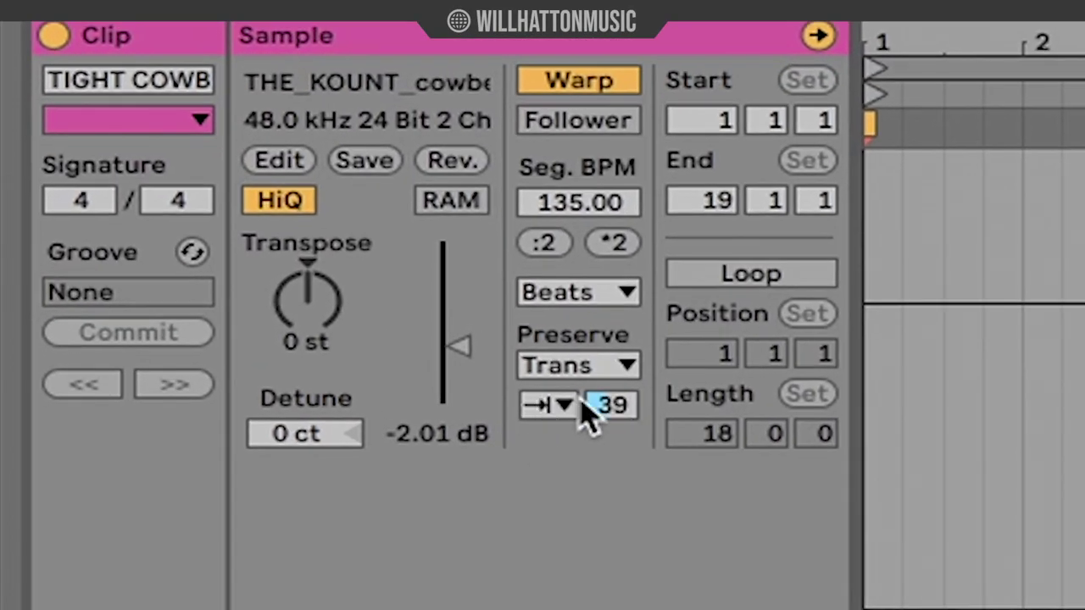
click(176, 478)
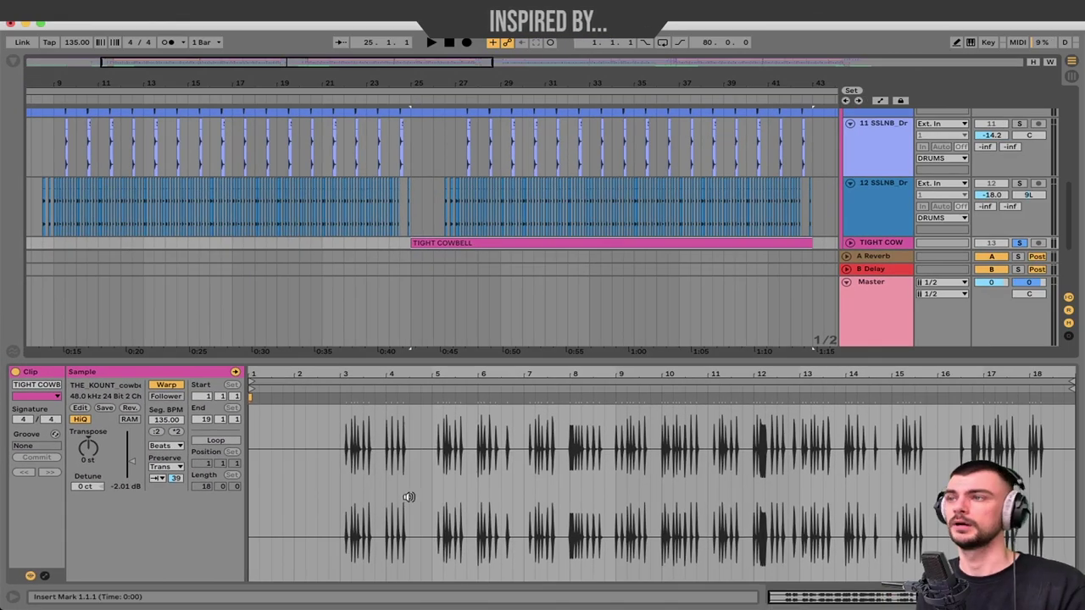
click(1069, 599)
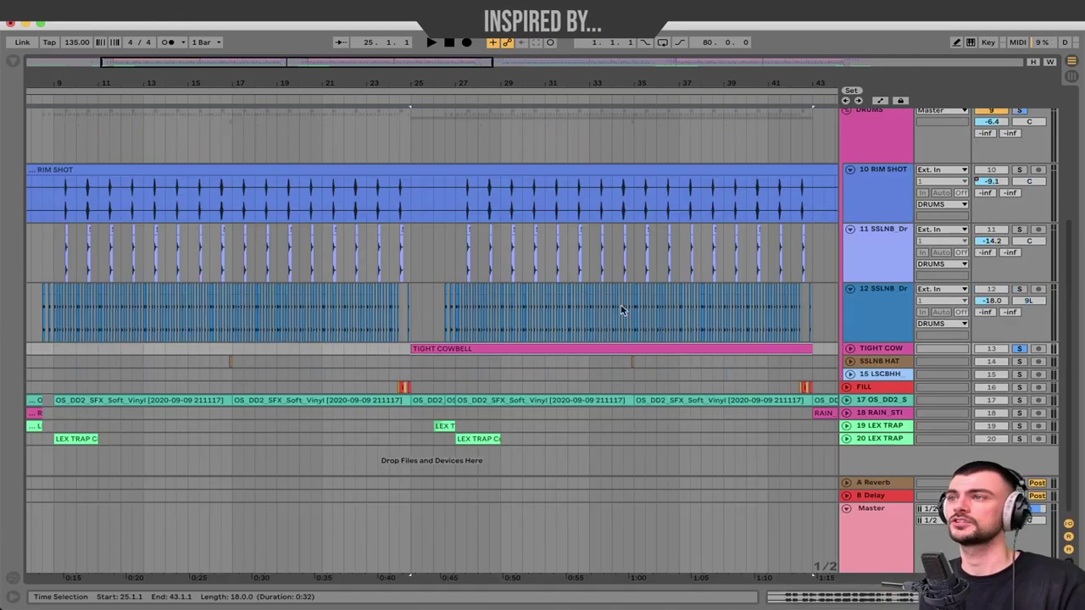
Solo track 12 together with the TIGHT COWBELL track and play both from 26.1.1
click(438, 333)
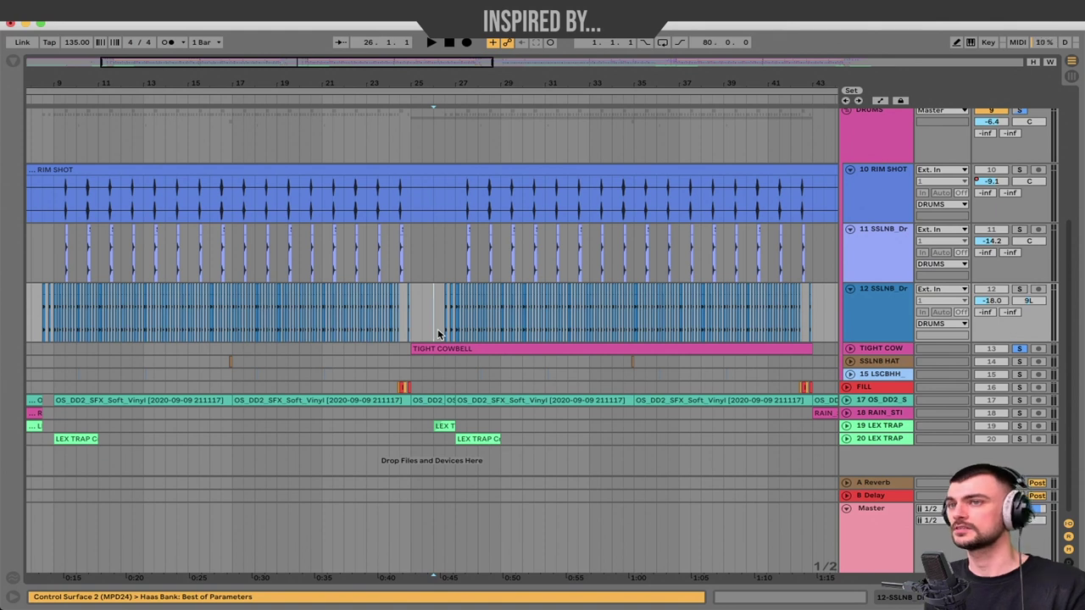
click(878, 324)
shift+click(877, 348)
key(space)
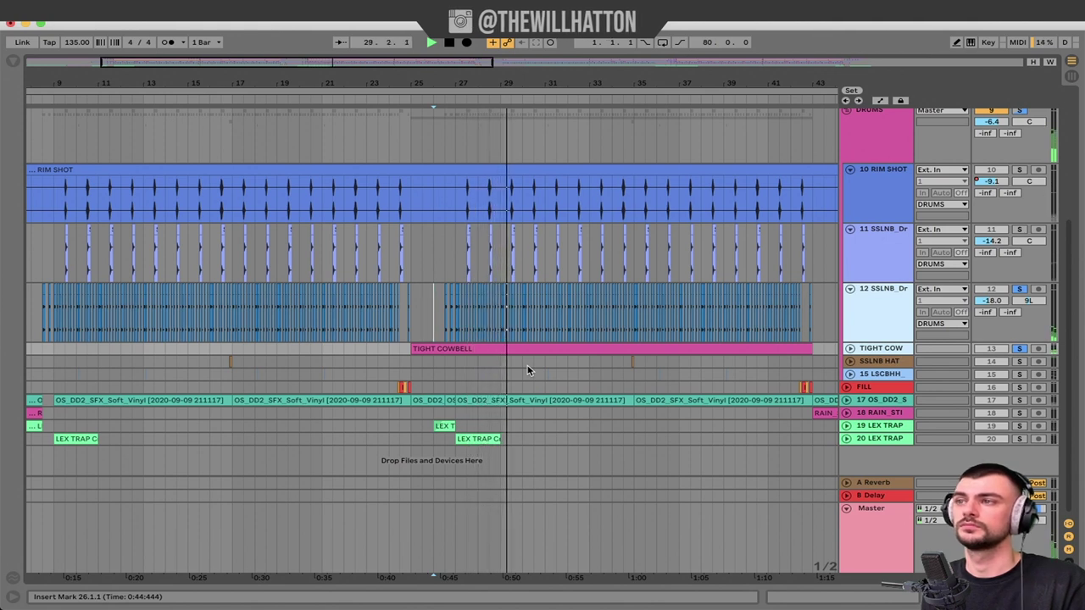
key(space)
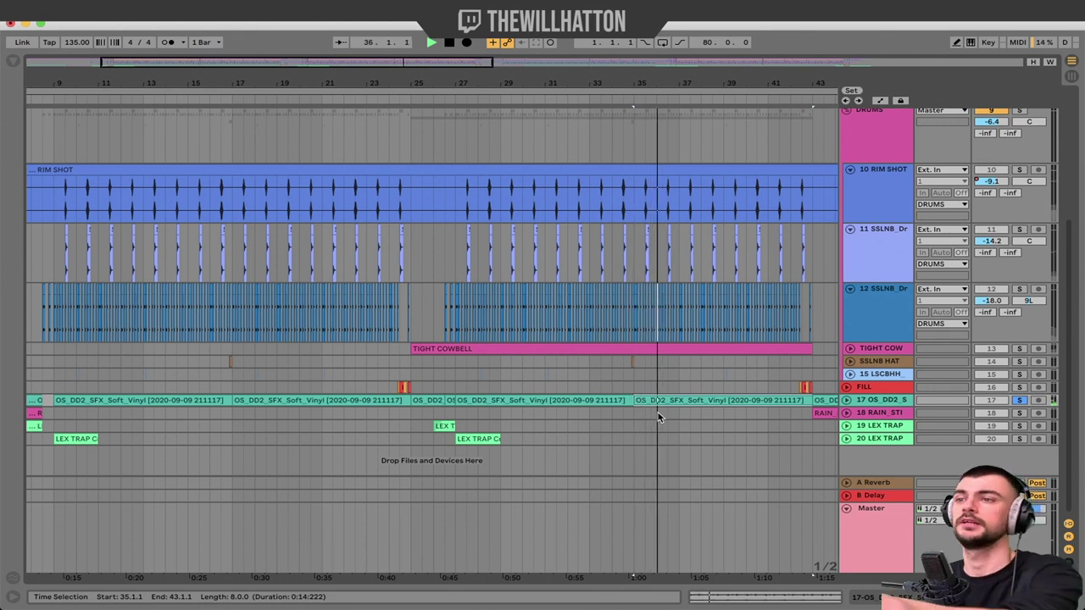
Stop the vinyl track's playback and play the short 03_Melody clip on track 7 in solo from 44.1.3
scroll(658, 416, right, 6)
key(space)
click(575, 446)
scroll(575, 447, up, 5)
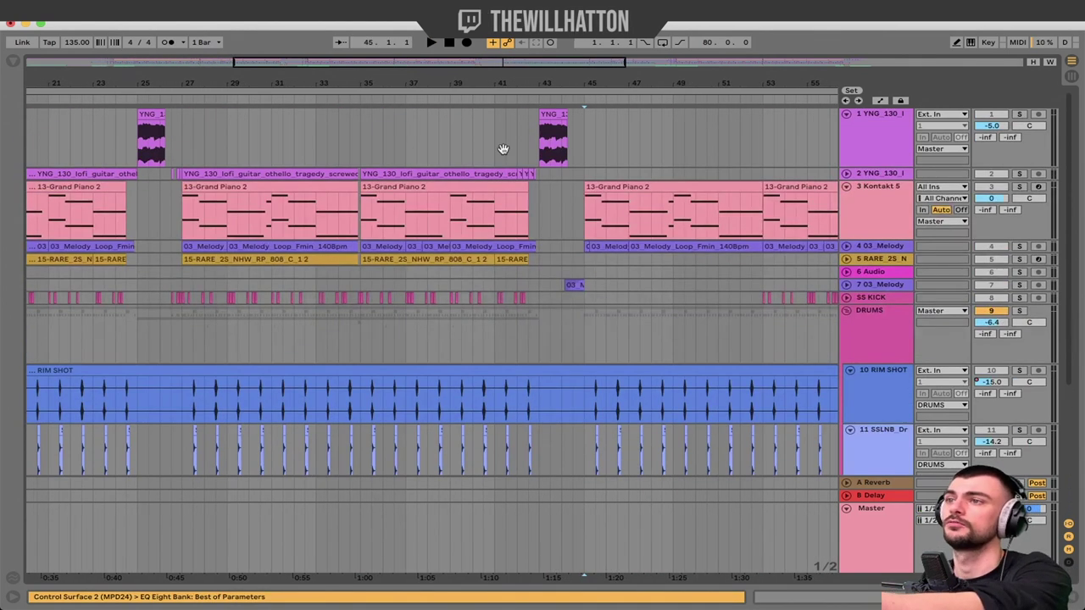
click(572, 285)
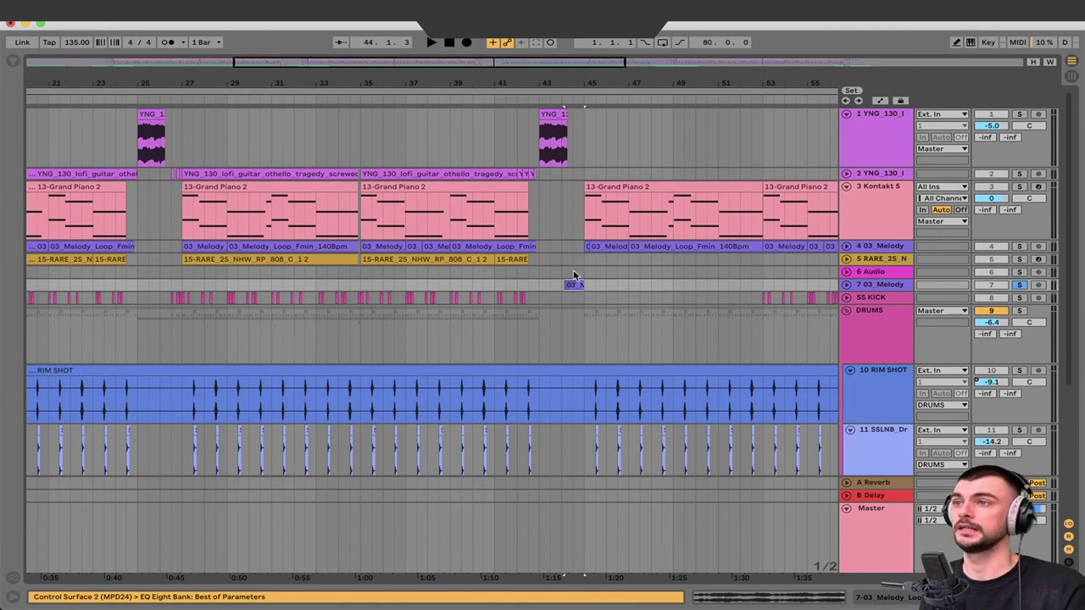
key(space)
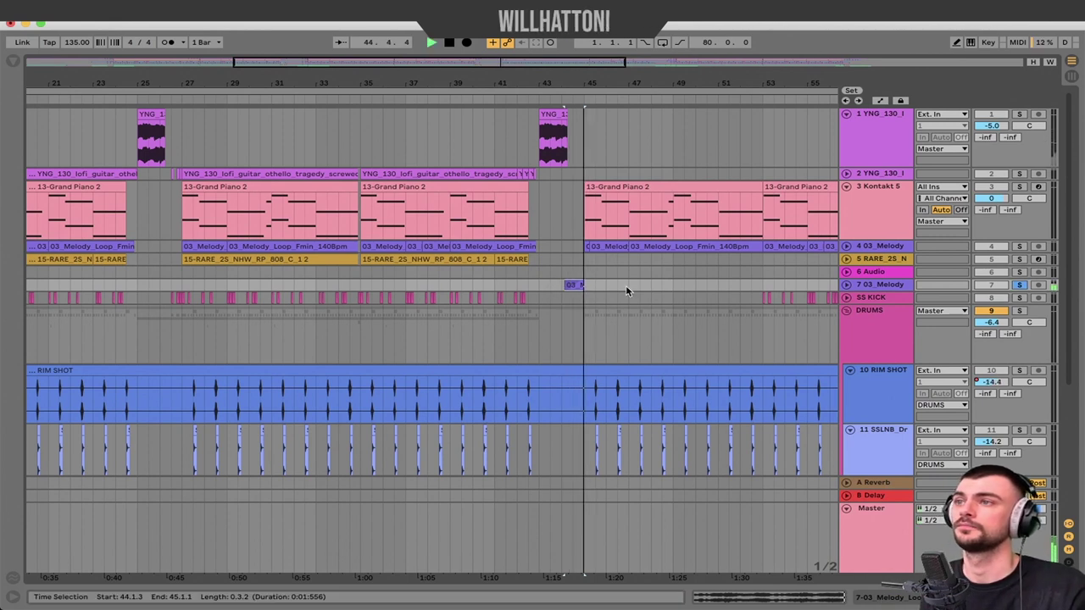
key(space)
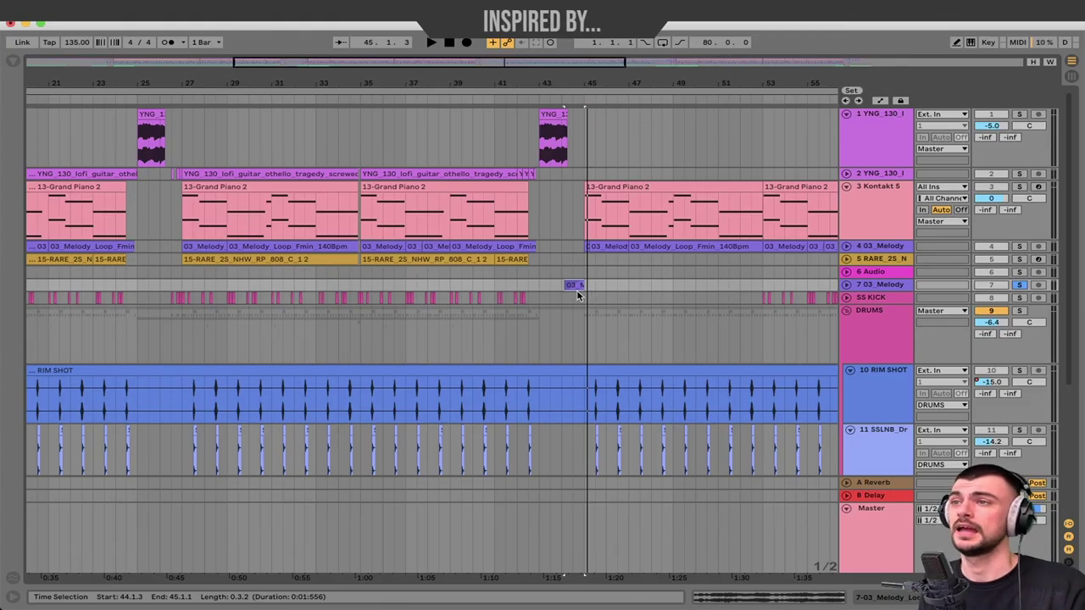
Clear the solo on track 7 and play the 03_Melody part on track 4 in solo from bar 45
scroll(589, 295, down, 5)
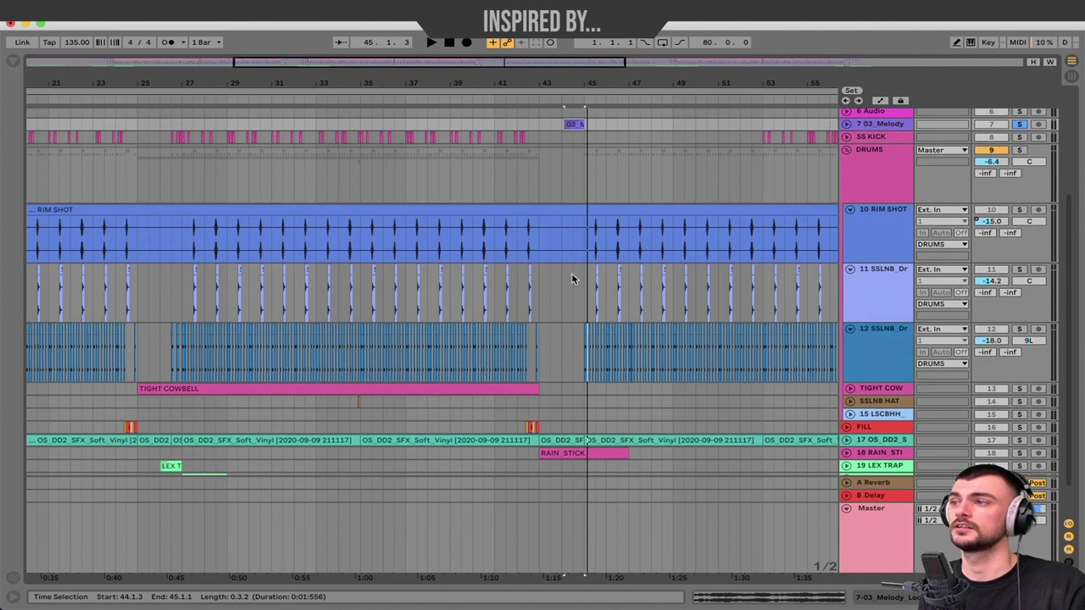
scroll(579, 279, down, 2)
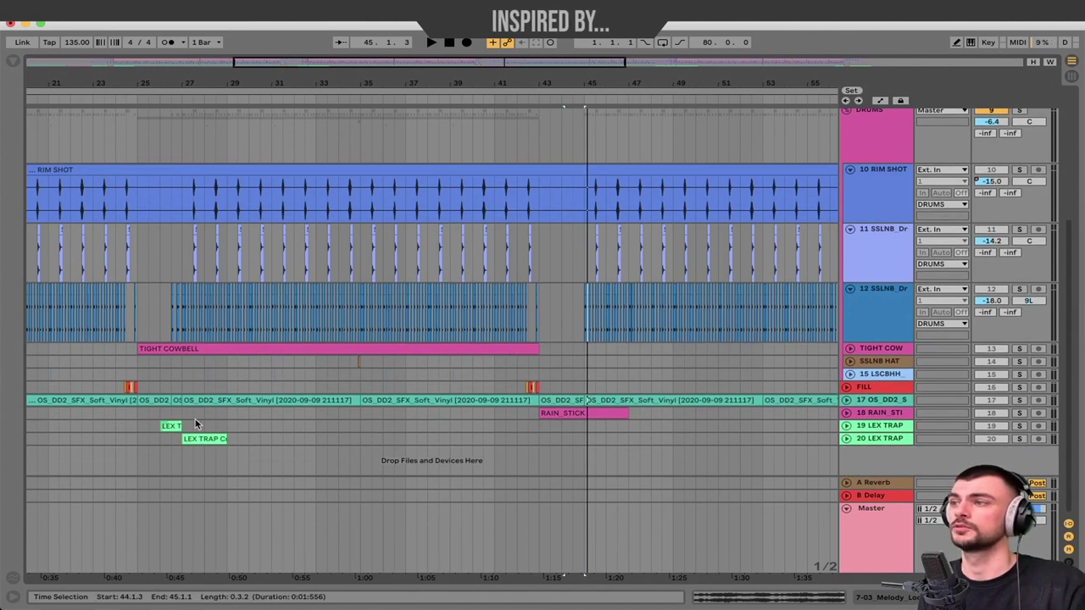
scroll(516, 357, up, 6)
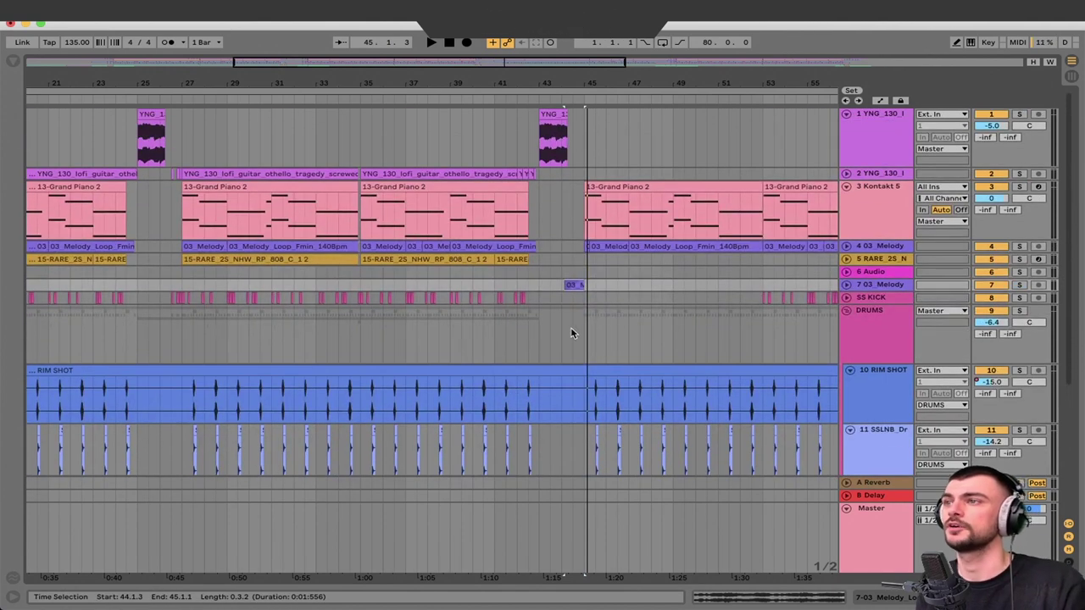
scroll(584, 252, down, 5)
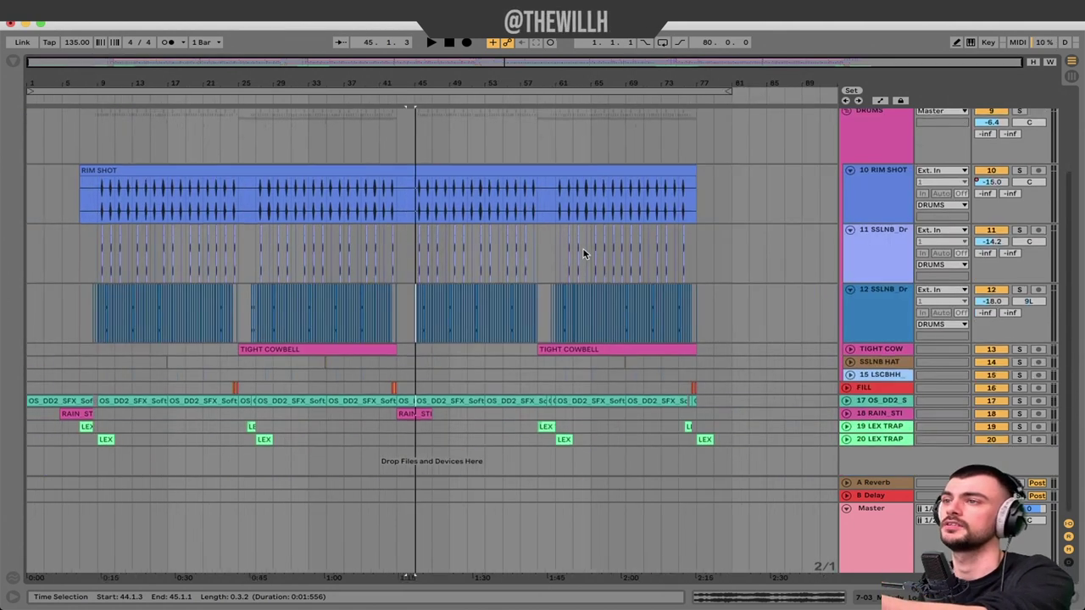
scroll(584, 254, up, 4)
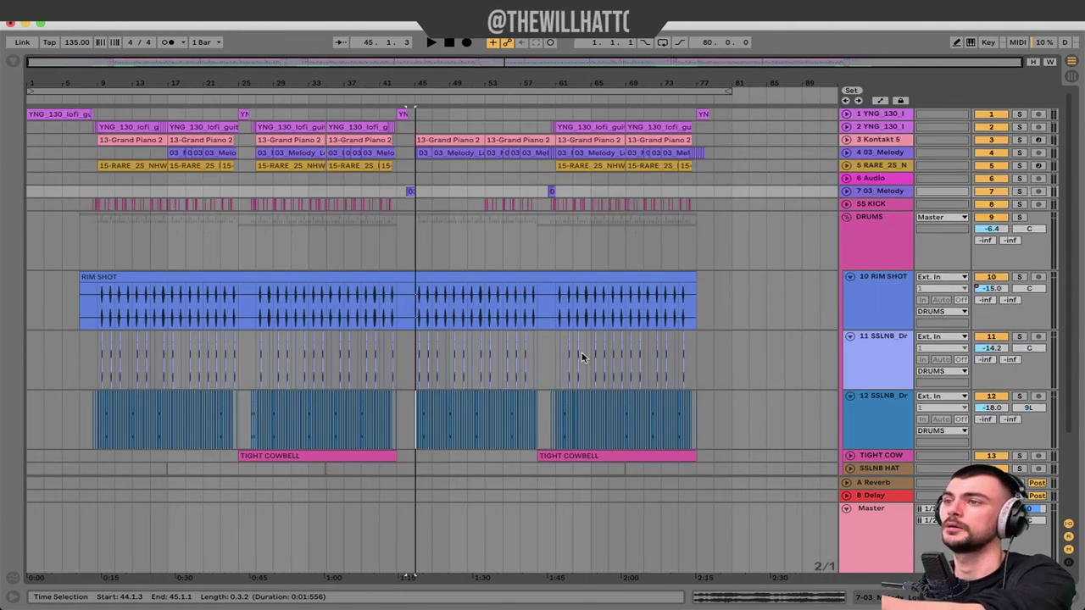
click(422, 154)
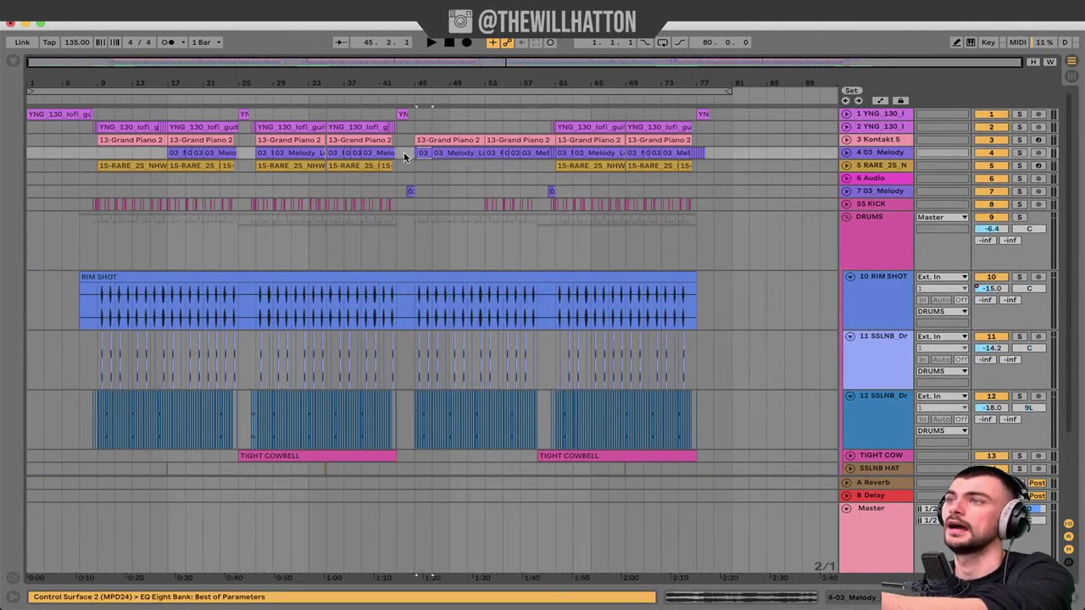
key(plus)
key(space)
click(1020, 152)
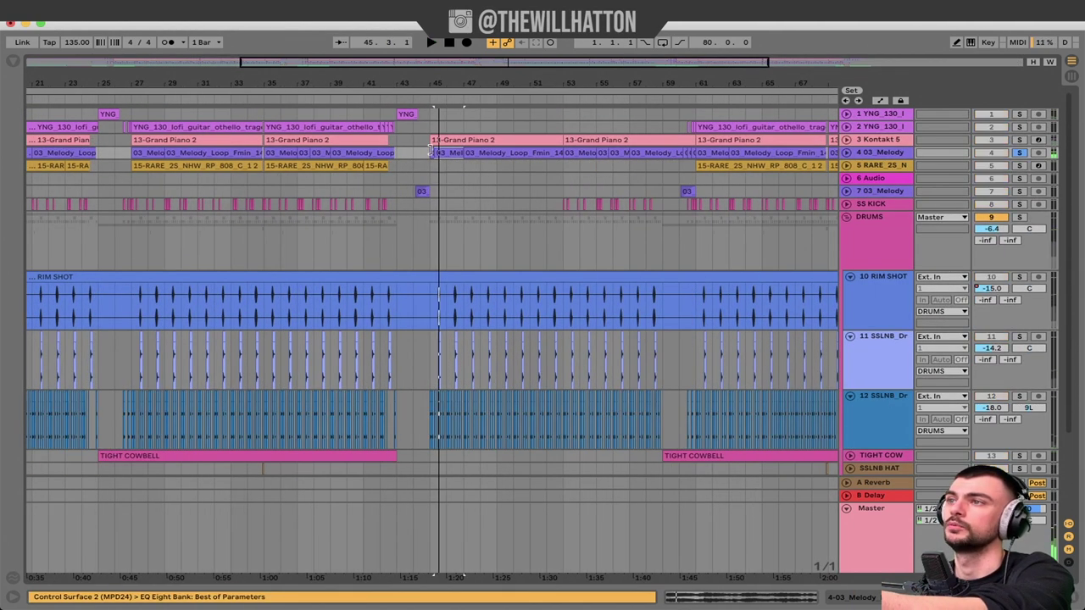
Unfold track 4 to show its melody waveforms and play the full mix from 45.1.1
key(plus)
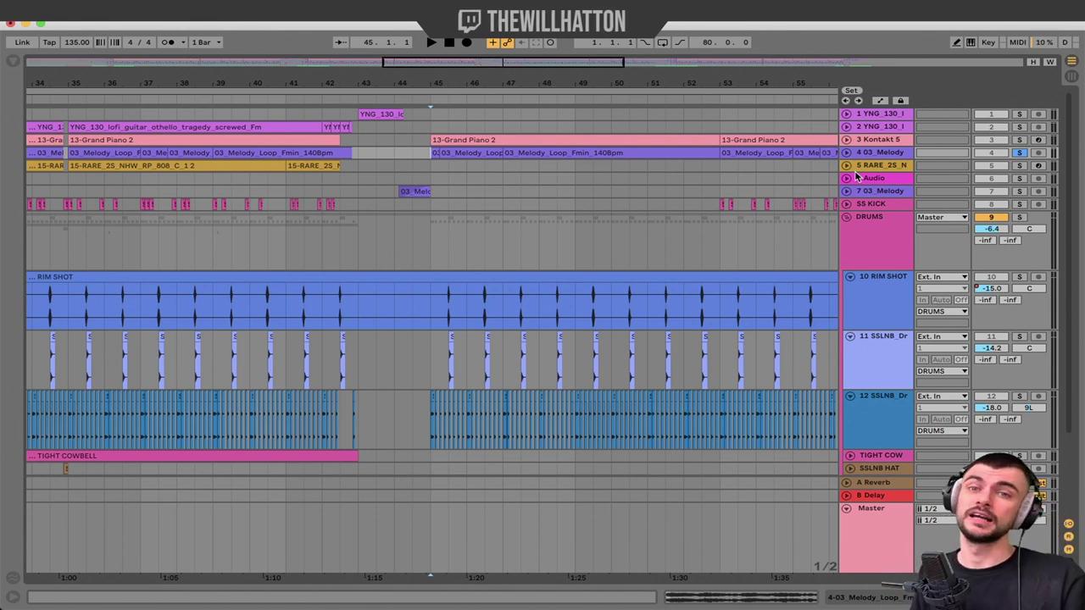
click(847, 153)
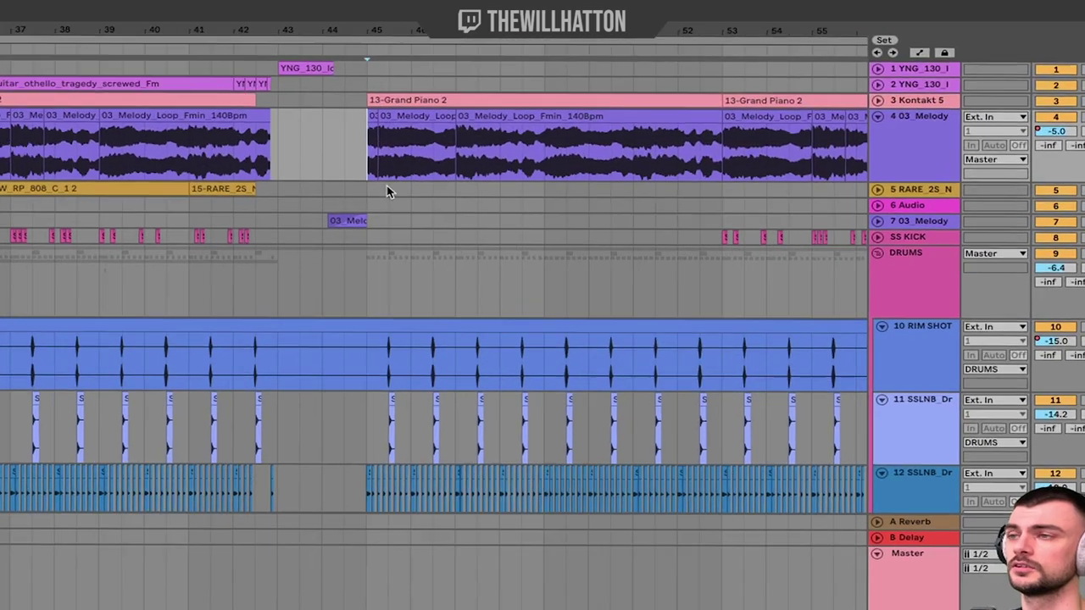
key(space)
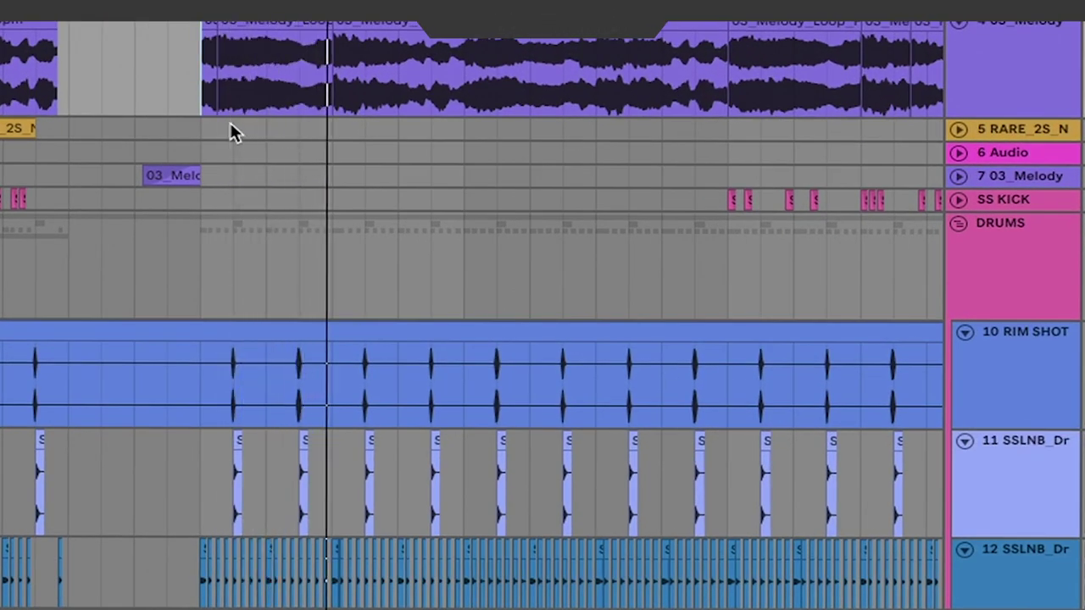
Stop the full-mix playback and fit the entire arrangement's length in view
scroll(958, 34, down, 2)
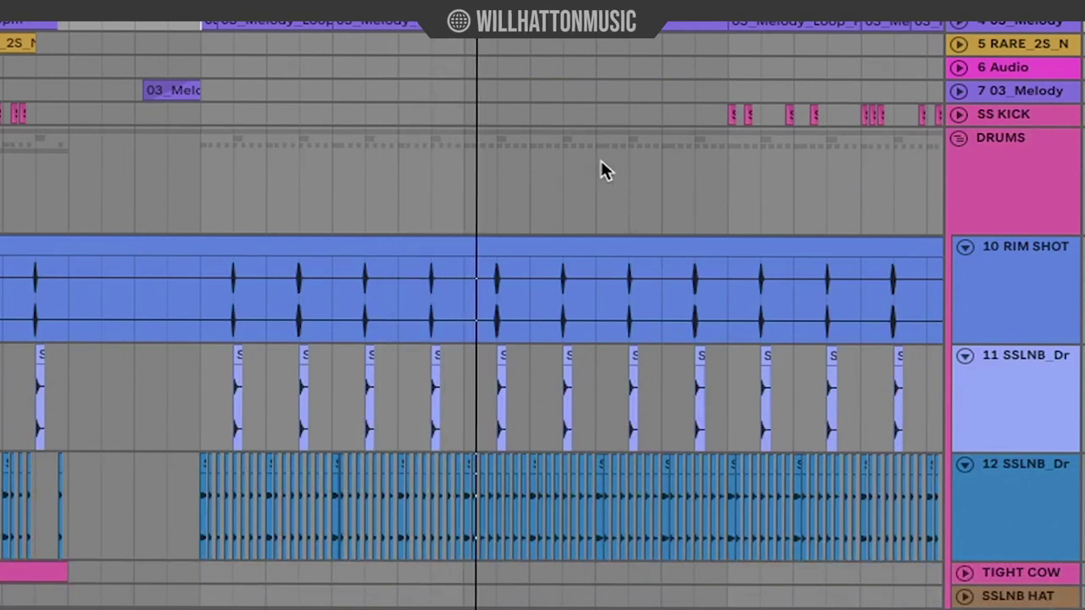
key(space)
key(w)
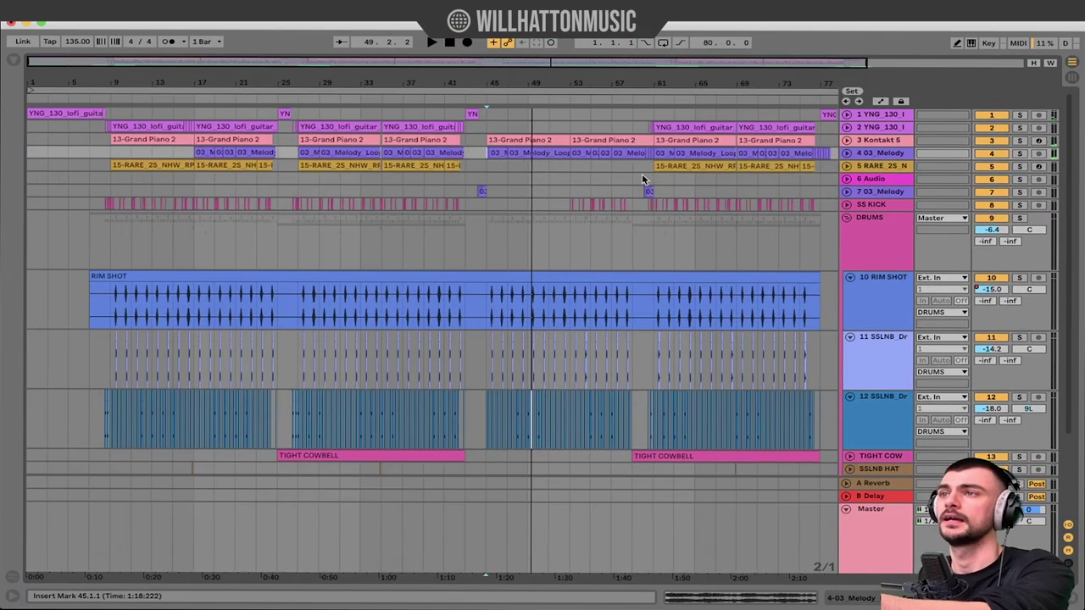
Play the full mix from 59.1.1, just before the last section with the 808 clips
click(645, 175)
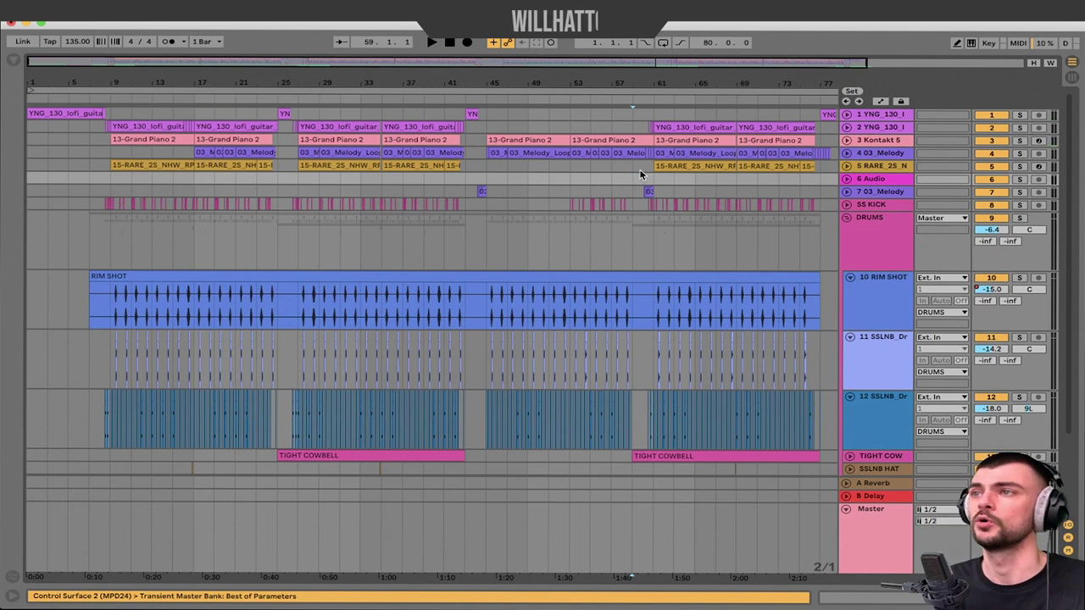
click(643, 167)
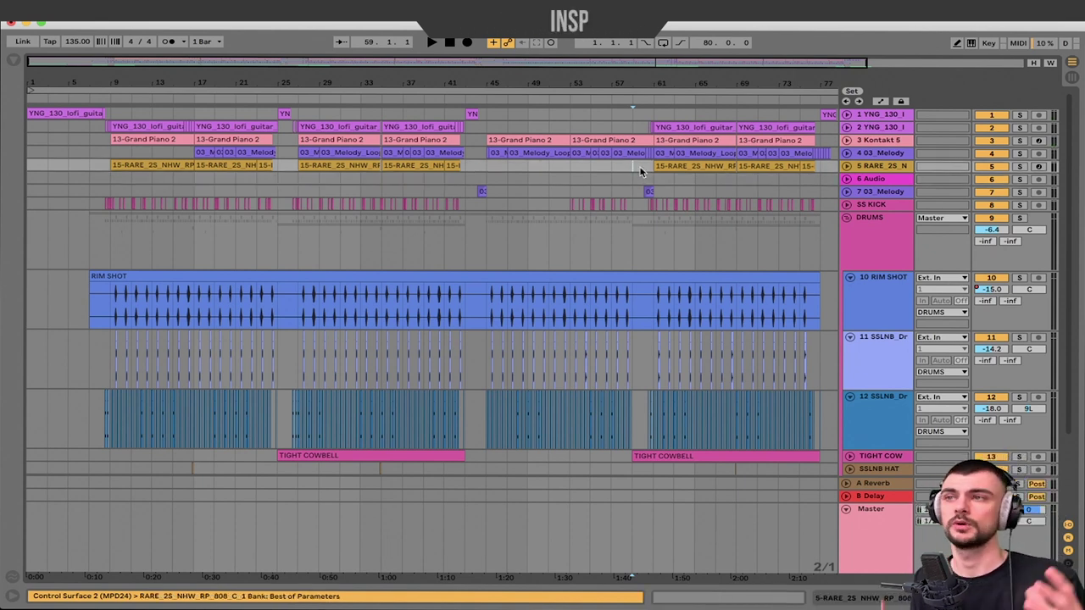
key(space)
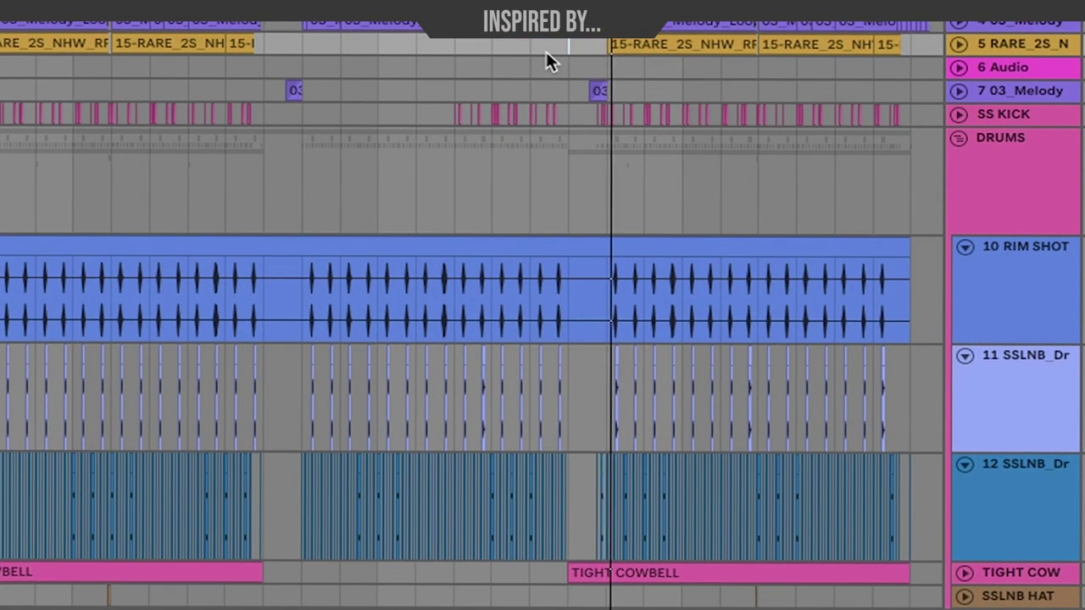
Fold the DRUMS group and place the insert marker on track 20 LEX TRAP, after its first clip
click(958, 137)
click(721, 328)
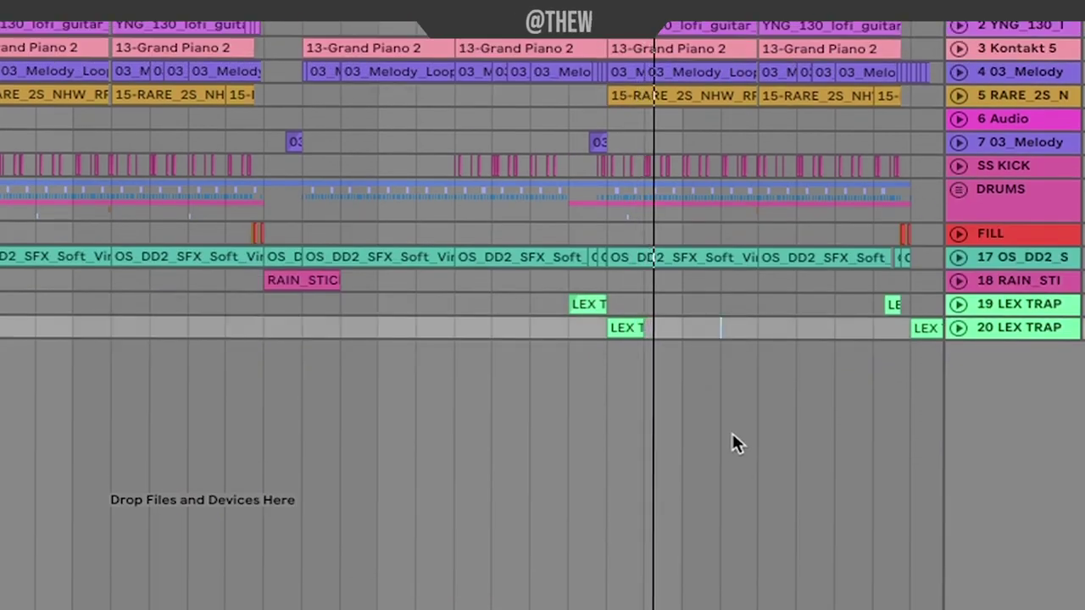